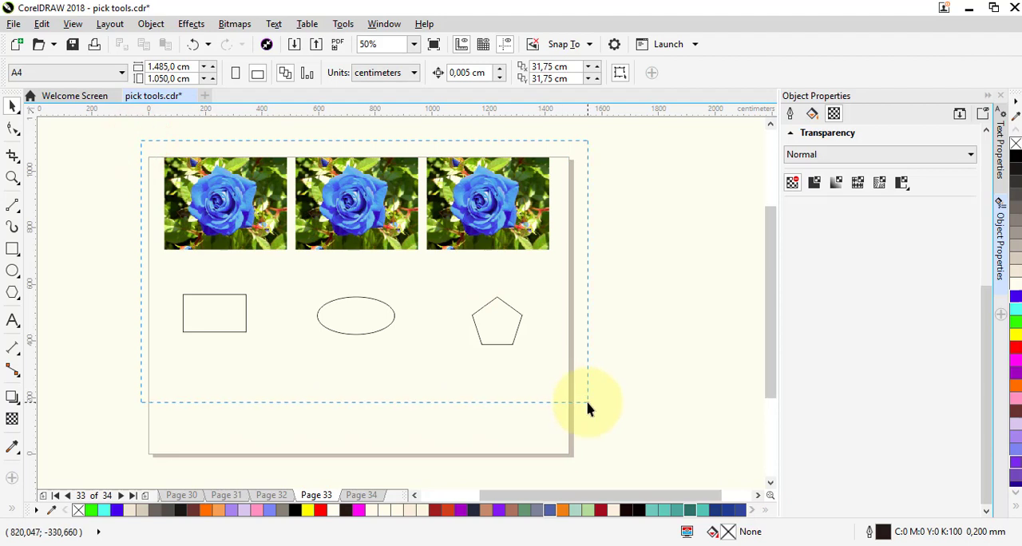
# - Place a copy of the middle rose photo below the ellipse, near the page's lower edge
pyautogui.click(598, 360)
pyautogui.moveTo(144, 151); pyautogui.dragTo(600, 296)
pyautogui.click(359, 144)
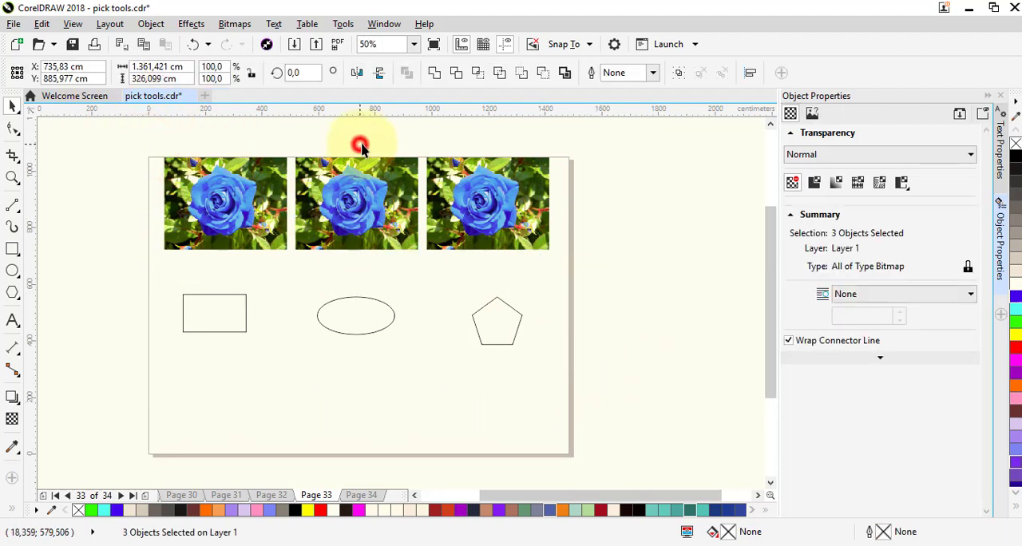
pyautogui.moveTo(360, 187); pyautogui.dragTo(358, 399)
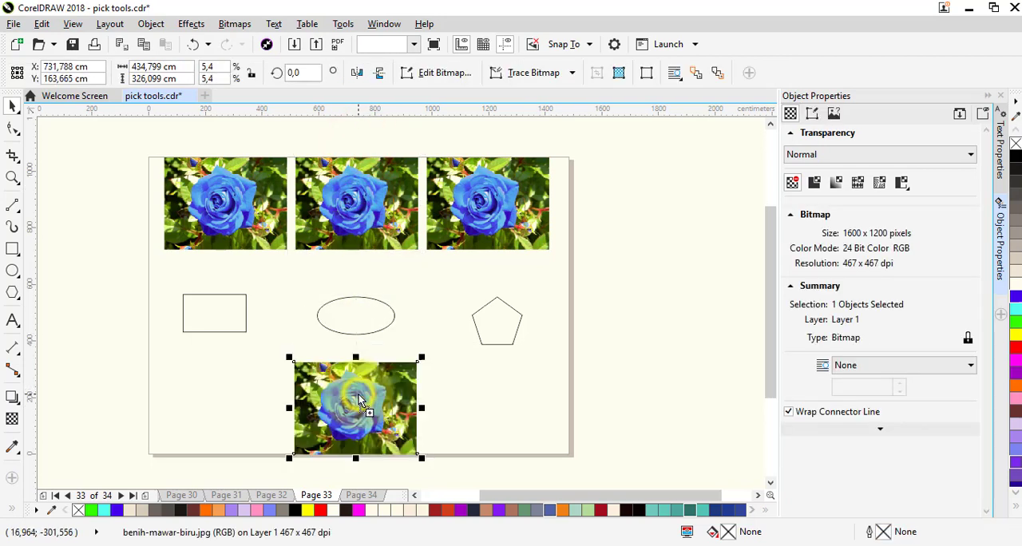
pyautogui.click(276, 295)
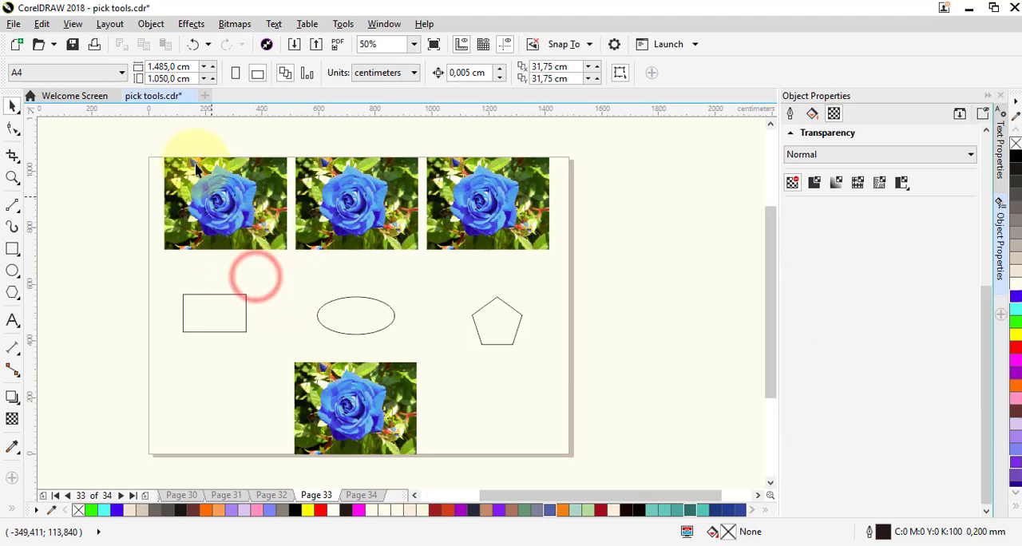
# - Centre the rectangle over the first rose photo and PowerClip that photo inside it
pyautogui.click(217, 310)
pyautogui.moveTo(230, 289); pyautogui.dragTo(243, 211)
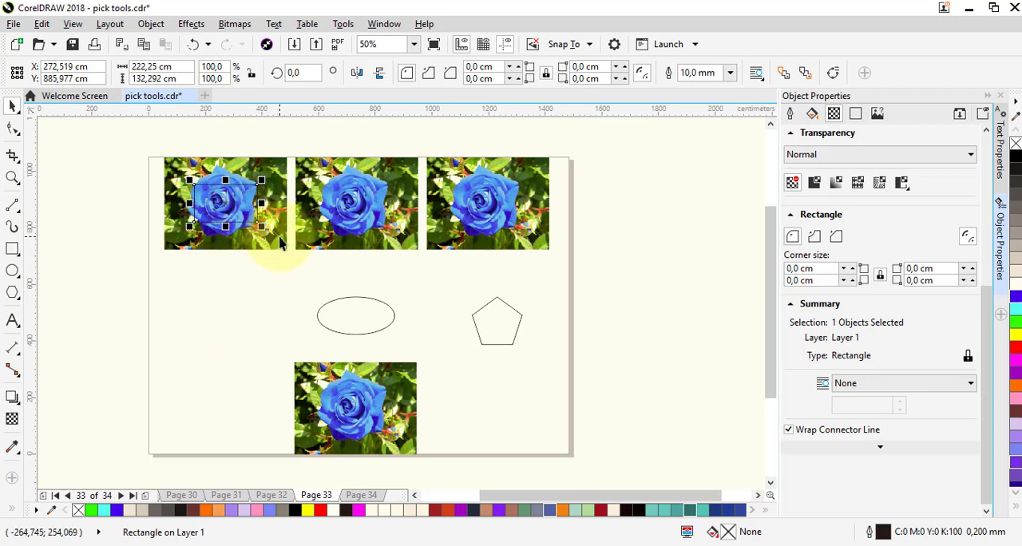
pyautogui.click(280, 243)
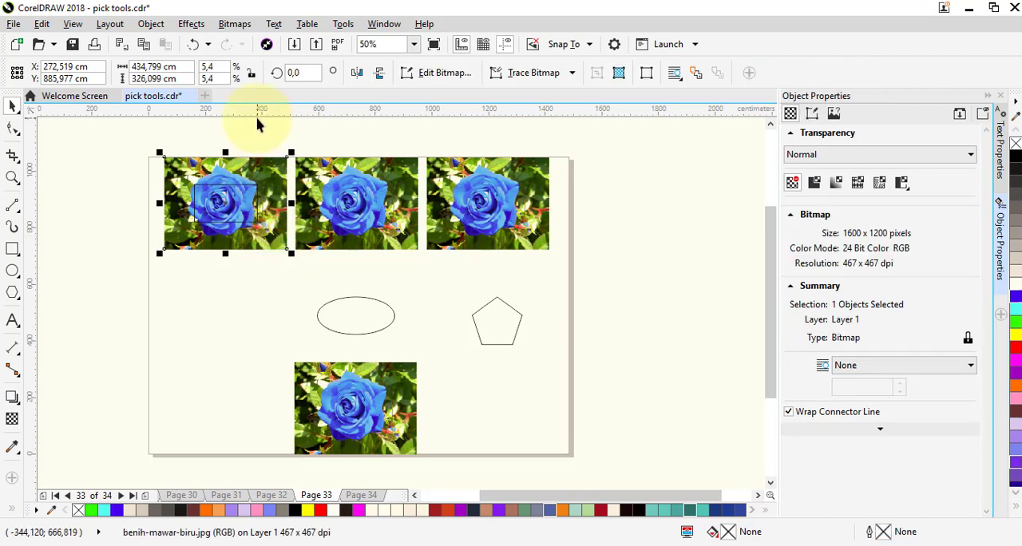
pyautogui.click(148, 24)
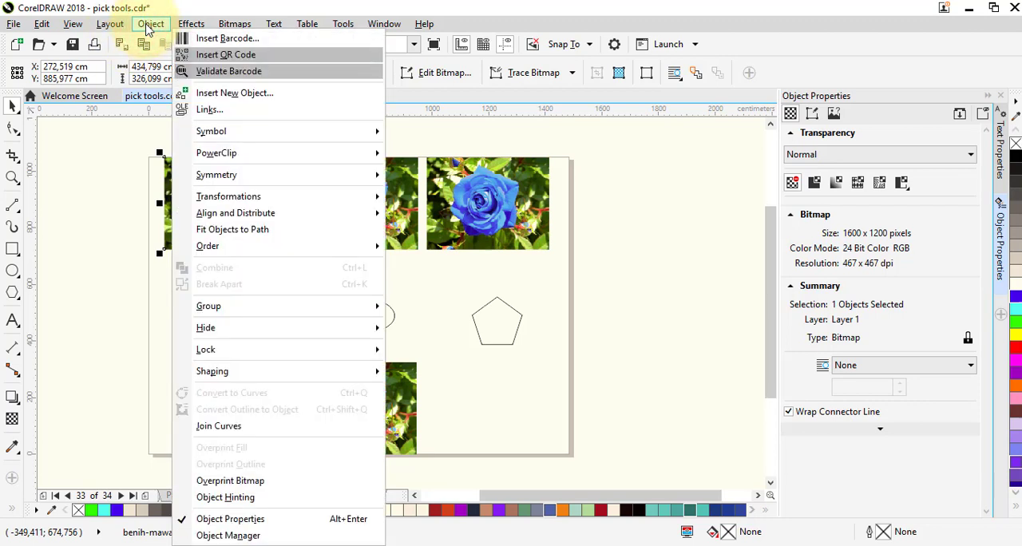
pyautogui.moveTo(313, 157)
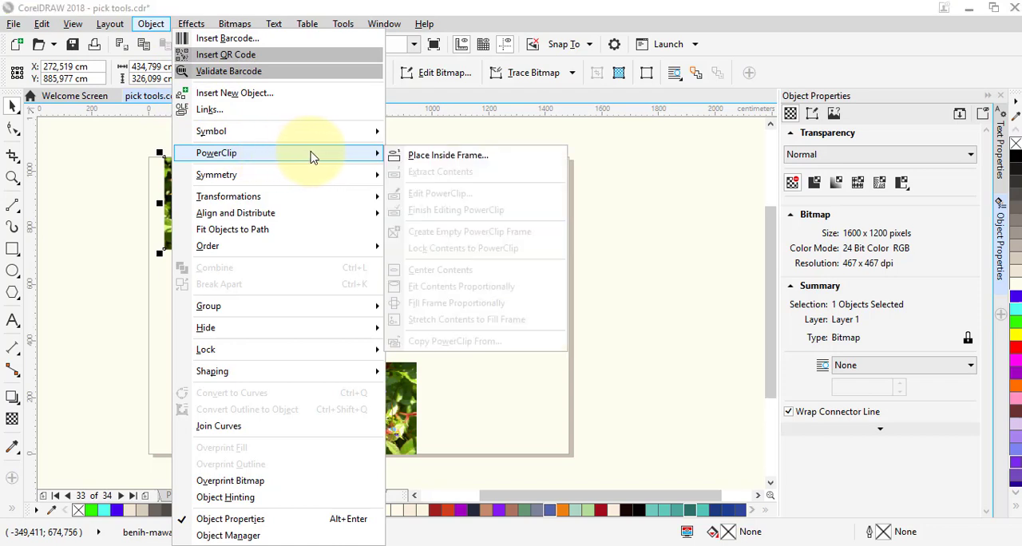
pyautogui.click(417, 156)
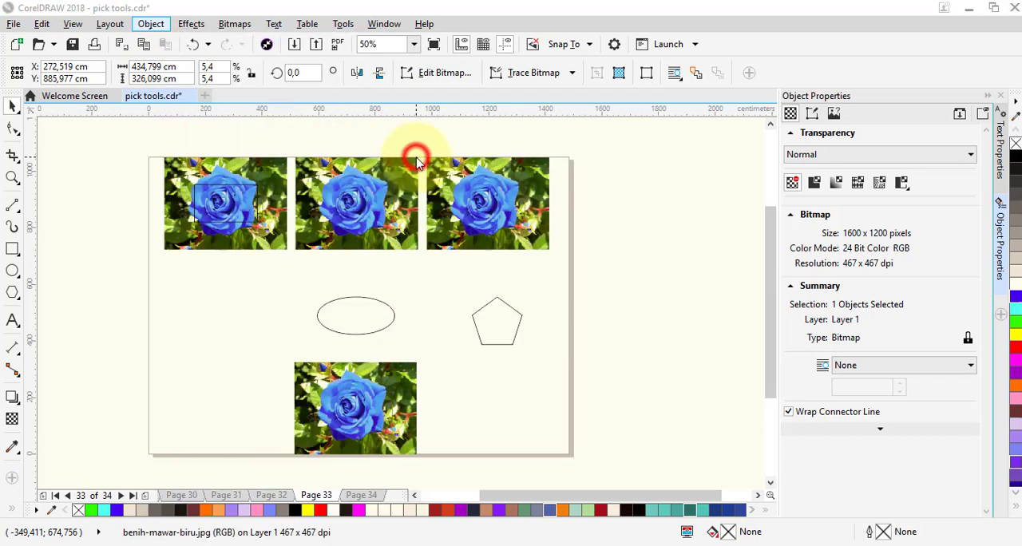
pyautogui.click(237, 206)
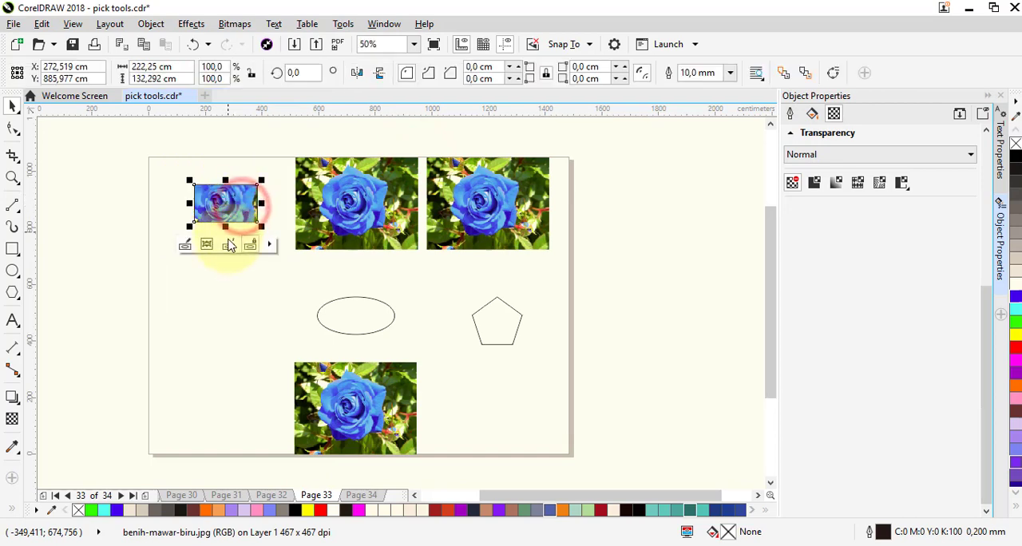
# - Edit the rectangle's PowerClip contents, scaling the rose photo to about 304 × 228 cm and repositioning it around the frame's centre
pyautogui.scroll(2, 240, 204)
pyautogui.scroll(1, 222, 173)
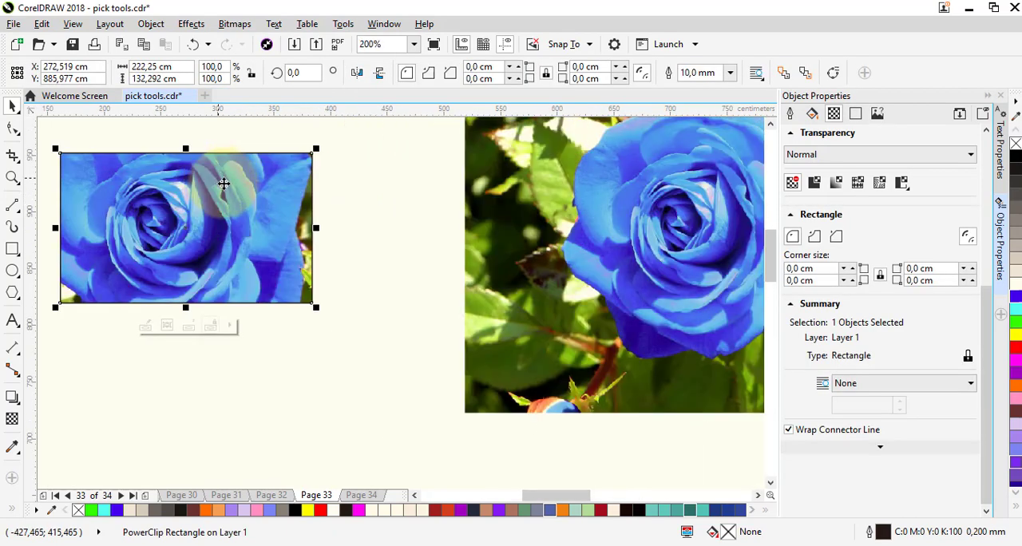
pyautogui.scroll(-1, 224, 183)
pyautogui.scroll(1, 173, 187)
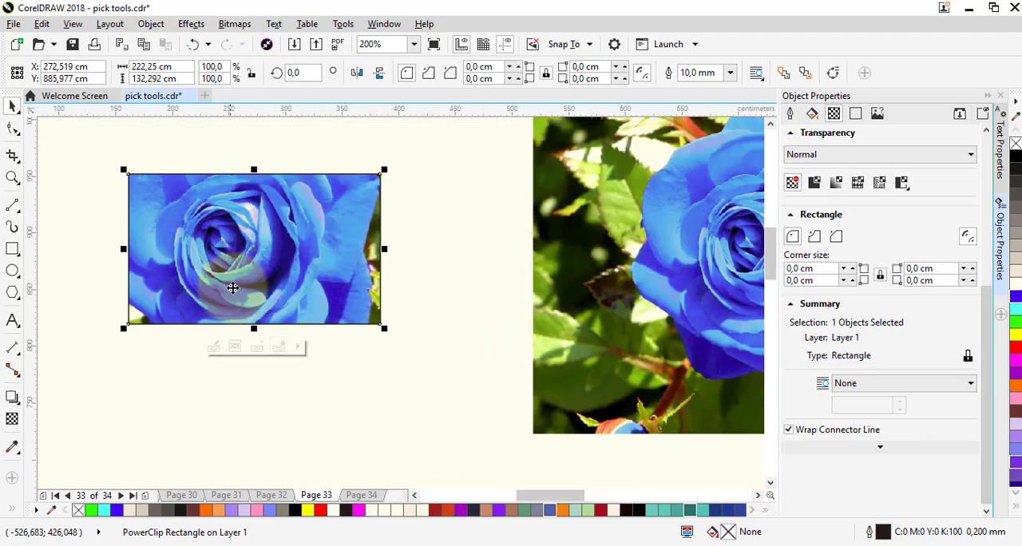
pyautogui.click(211, 352)
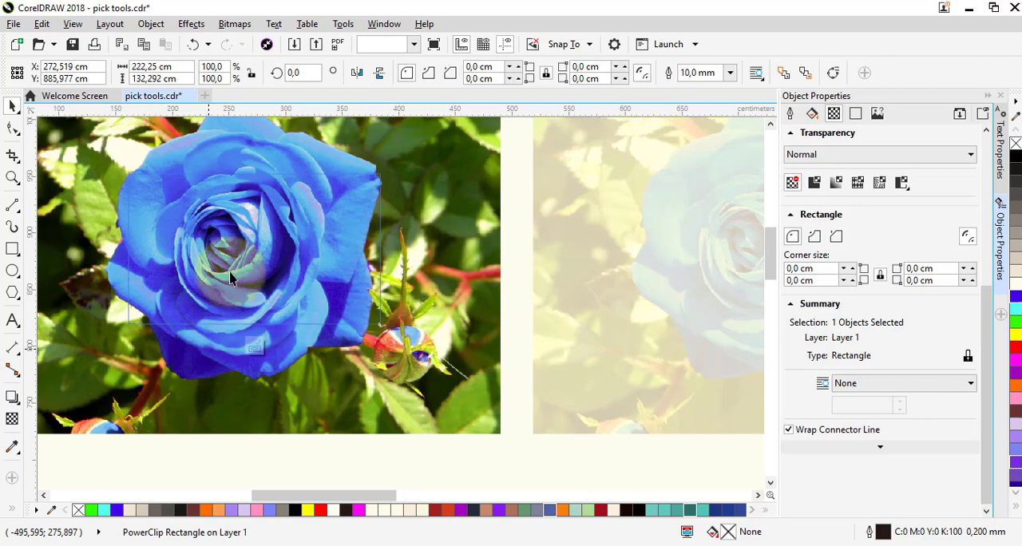
pyautogui.click(284, 224)
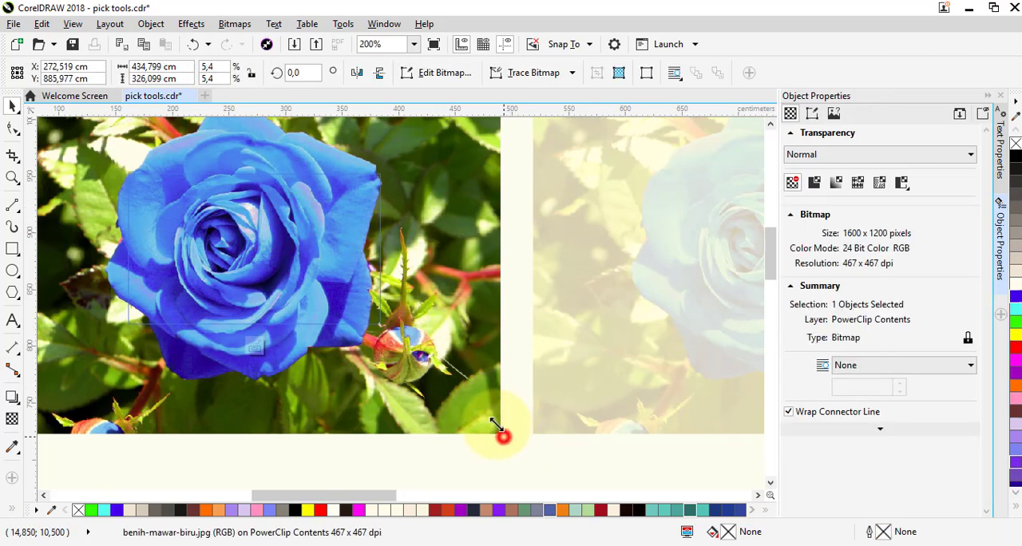
pyautogui.moveTo(501, 433); pyautogui.dragTo(440, 388)
pyautogui.click(233, 246)
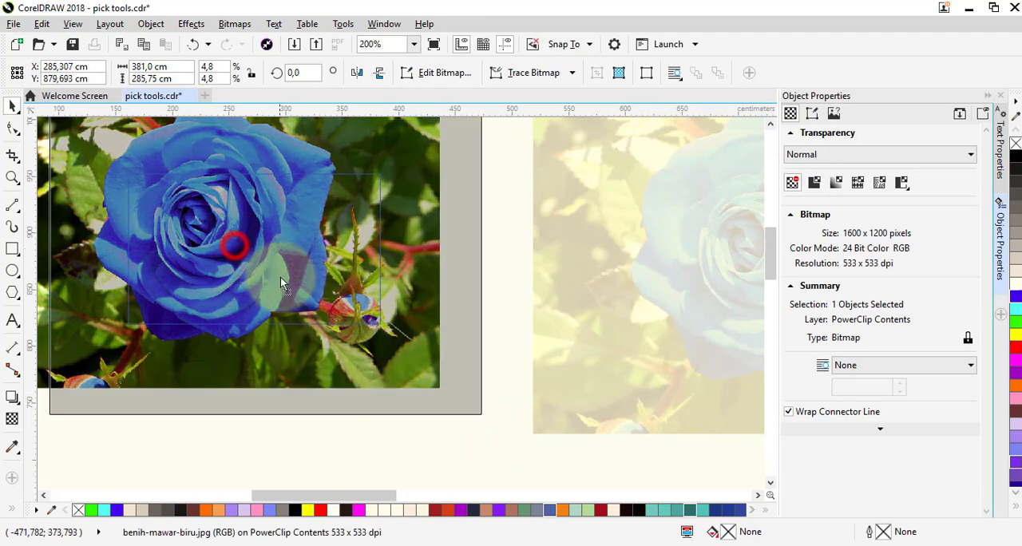
pyautogui.moveTo(280, 278); pyautogui.dragTo(280, 277)
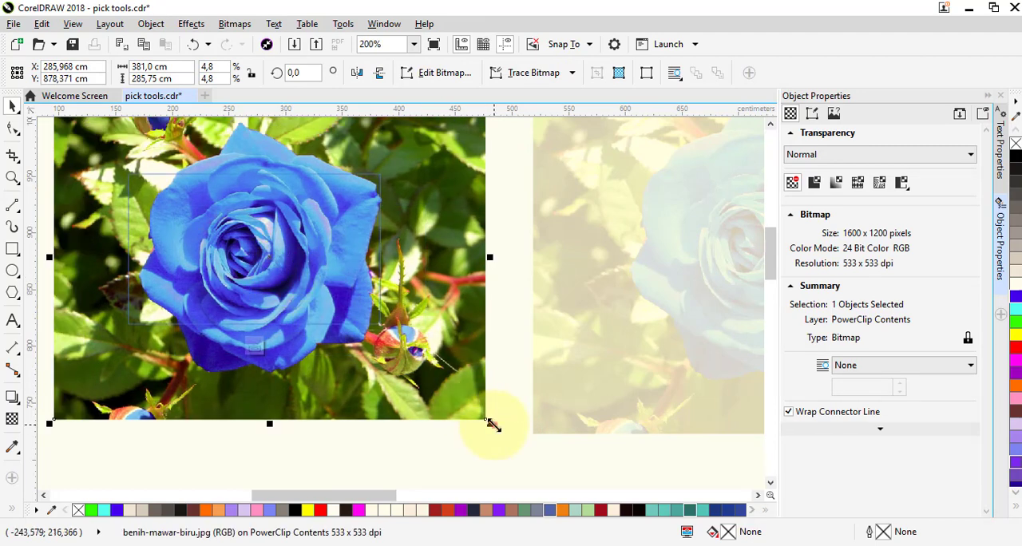
pyautogui.moveTo(493, 426); pyautogui.dragTo(401, 357)
pyautogui.moveTo(238, 242); pyautogui.dragTo(255, 263)
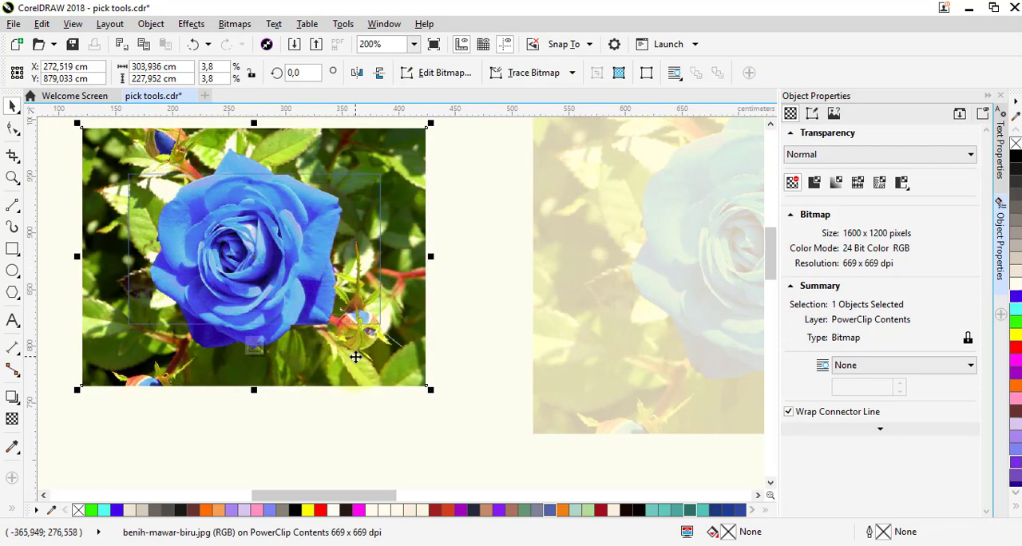
pyautogui.click(254, 347)
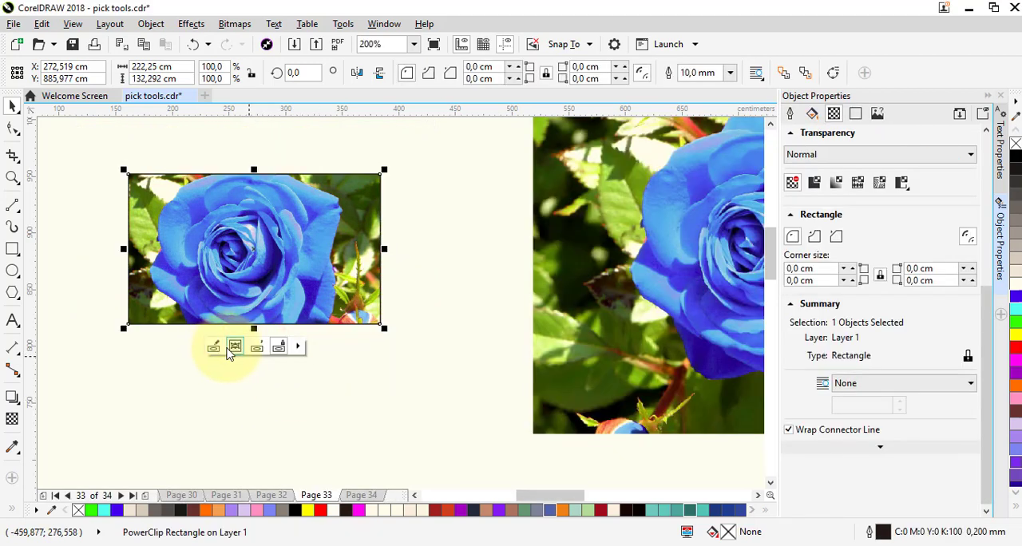
# - Select the contents of the rectangular PowerClip and shift the rose photo slightly downward inside its frame
pyautogui.click(235, 348)
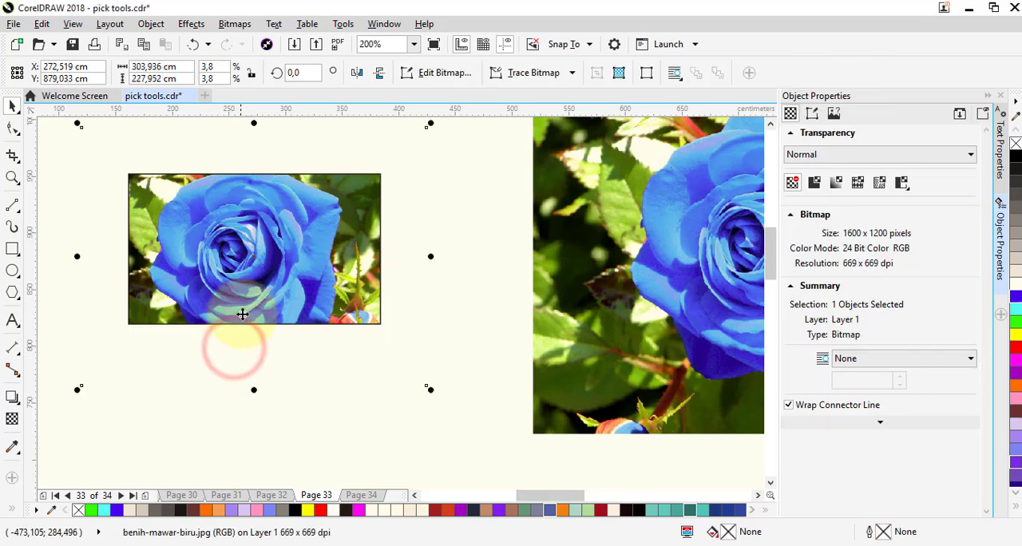
pyautogui.moveTo(258, 274); pyautogui.dragTo(254, 255)
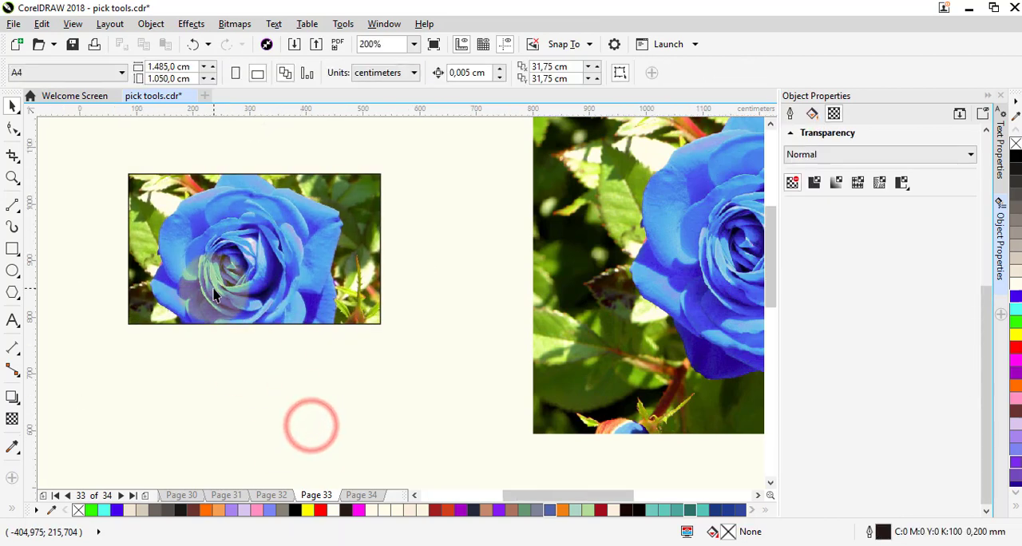
# - Centre the ellipse over the middle rose photo in the upper row
pyautogui.scroll(-2, 213, 288)
pyautogui.scroll(1, 354, 298)
pyautogui.scroll(-2, 366, 301)
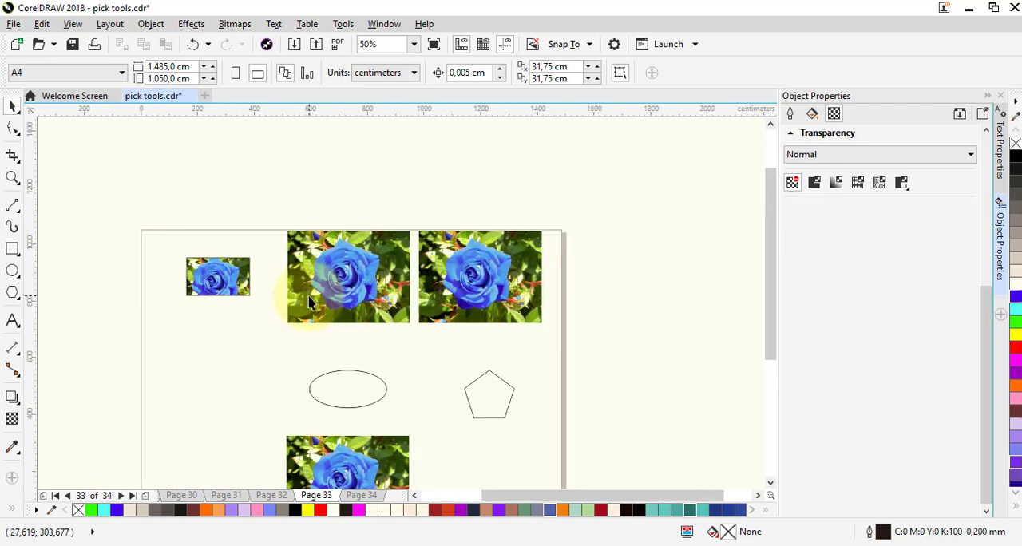
pyautogui.scroll(2, 372, 354)
pyautogui.scroll(-1, 349, 339)
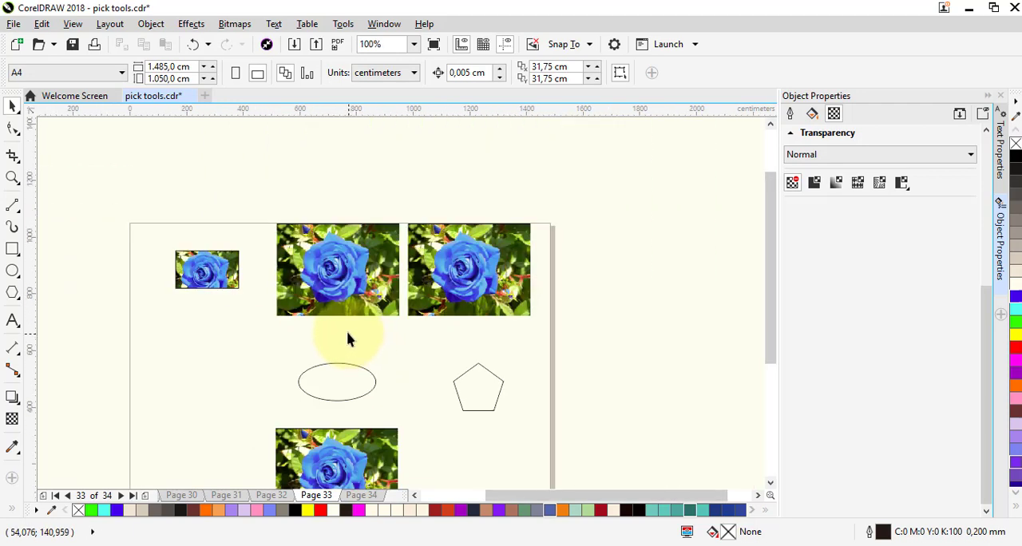
pyautogui.click(345, 273)
pyautogui.click(346, 386)
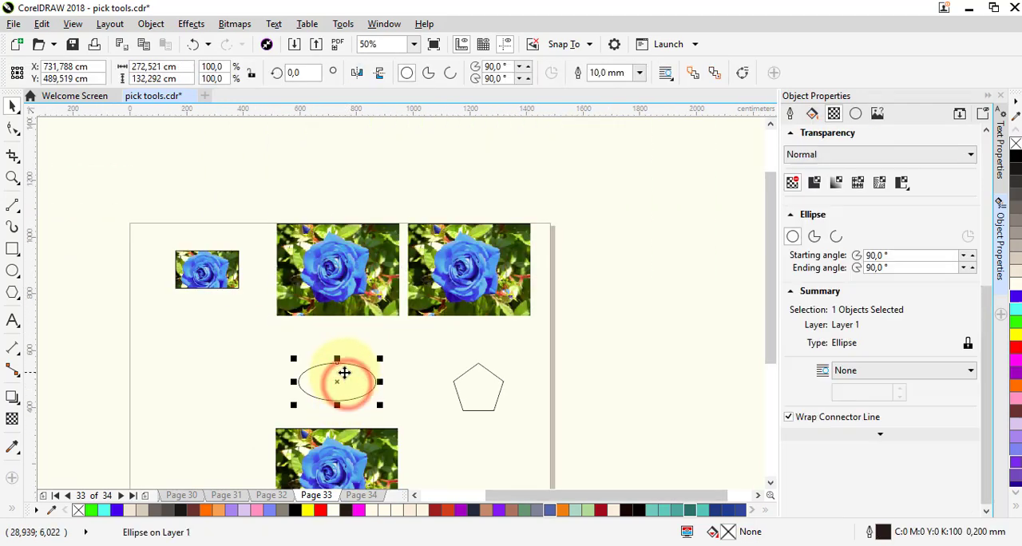
pyautogui.moveTo(345, 384); pyautogui.dragTo(347, 255)
pyautogui.scroll(2, 351, 254)
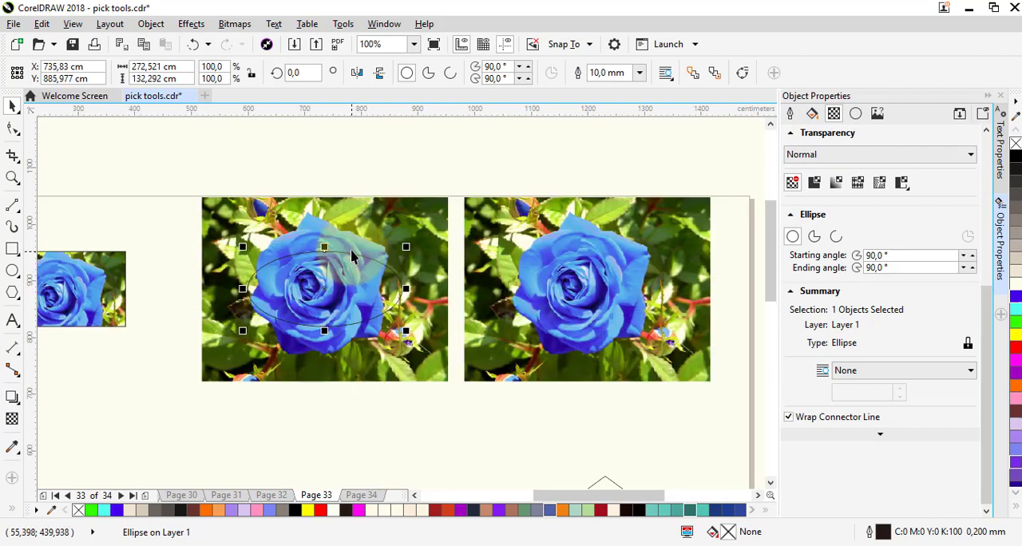
# - PowerClip the middle rose photo inside the ellipse
pyautogui.click(355, 214)
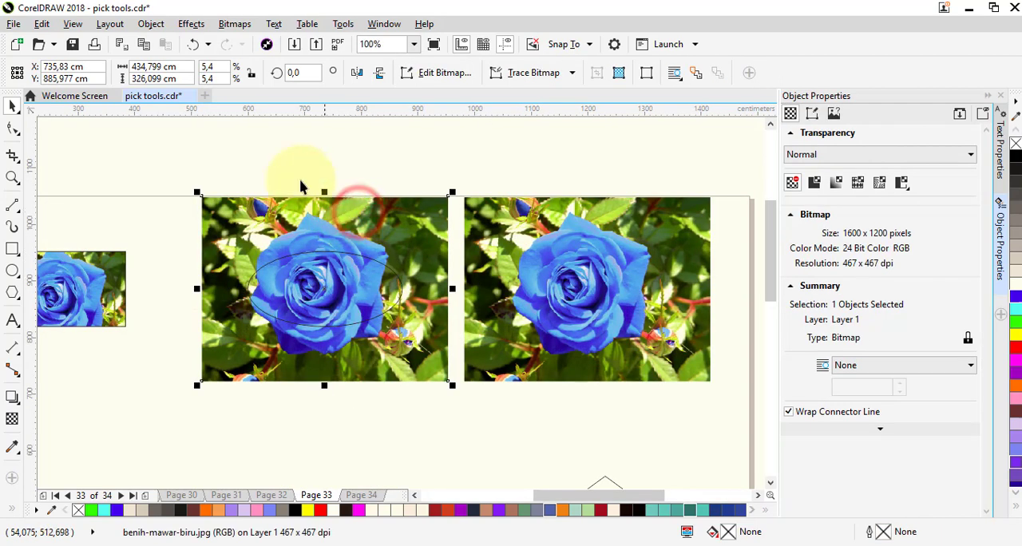
pyautogui.click(151, 25)
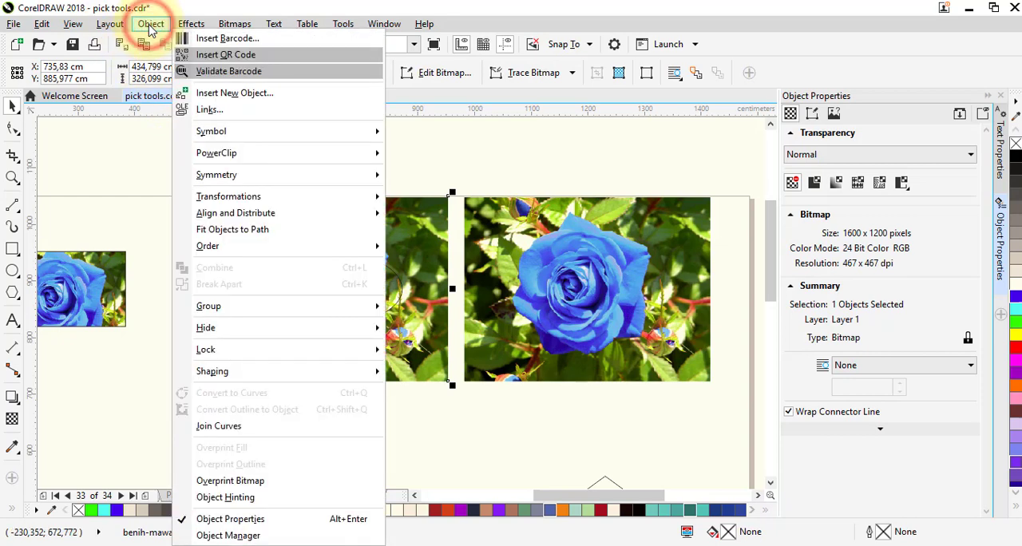
pyautogui.moveTo(367, 158)
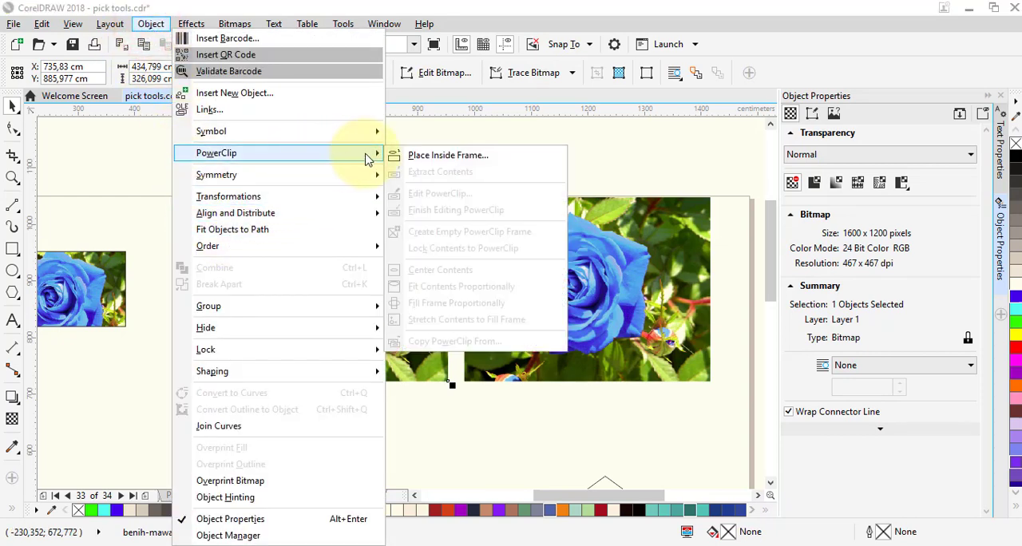
pyautogui.click(427, 155)
pyautogui.click(316, 287)
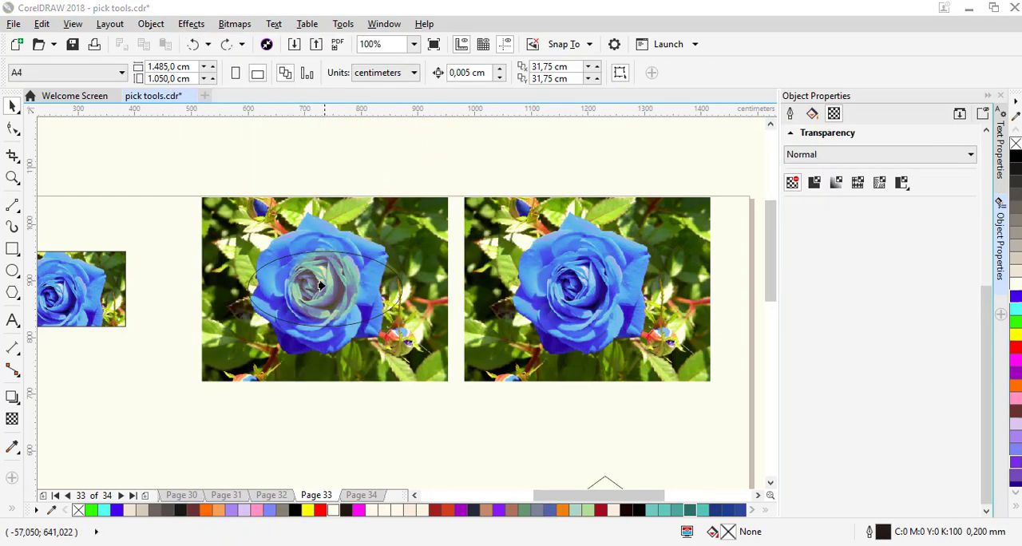
pyautogui.click(314, 287)
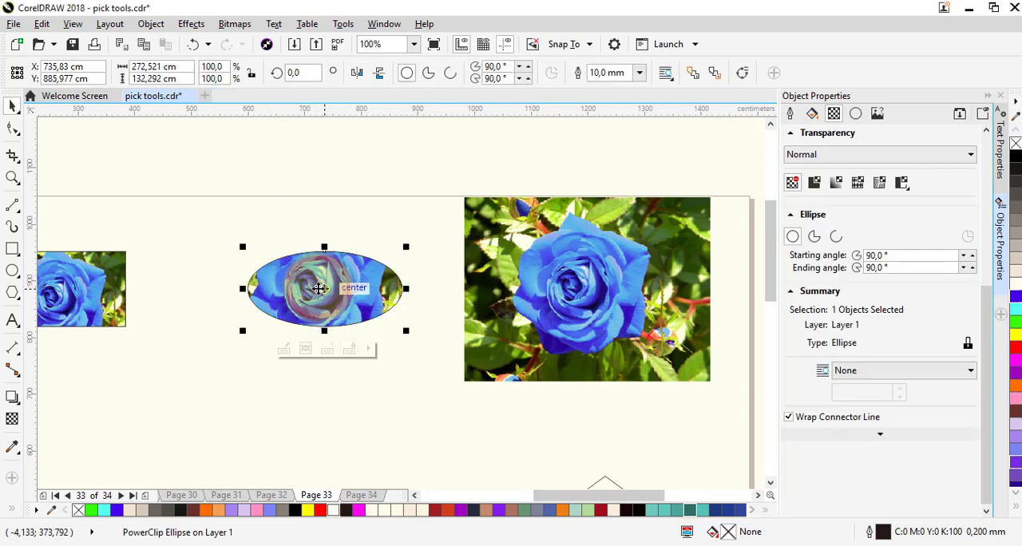
# - Select the ellipse's PowerClip contents and shift the rose photo downward and slightly right inside the frame
pyautogui.click(305, 352)
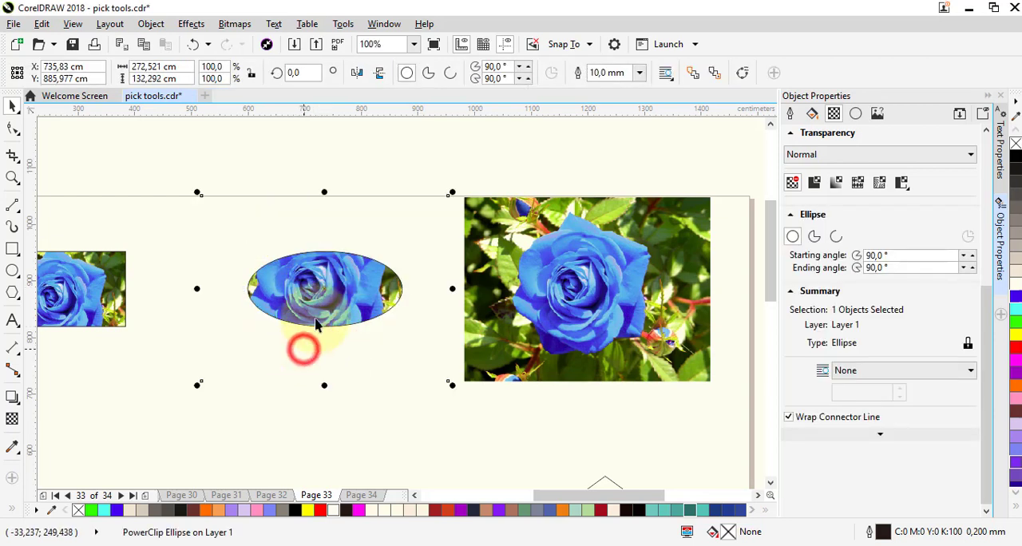
pyautogui.click(327, 290)
pyautogui.moveTo(322, 290)
pyautogui.mouseDown()
pyautogui.moveTo(332, 317)
pyautogui.moveTo(326, 296)
pyautogui.mouseUp()
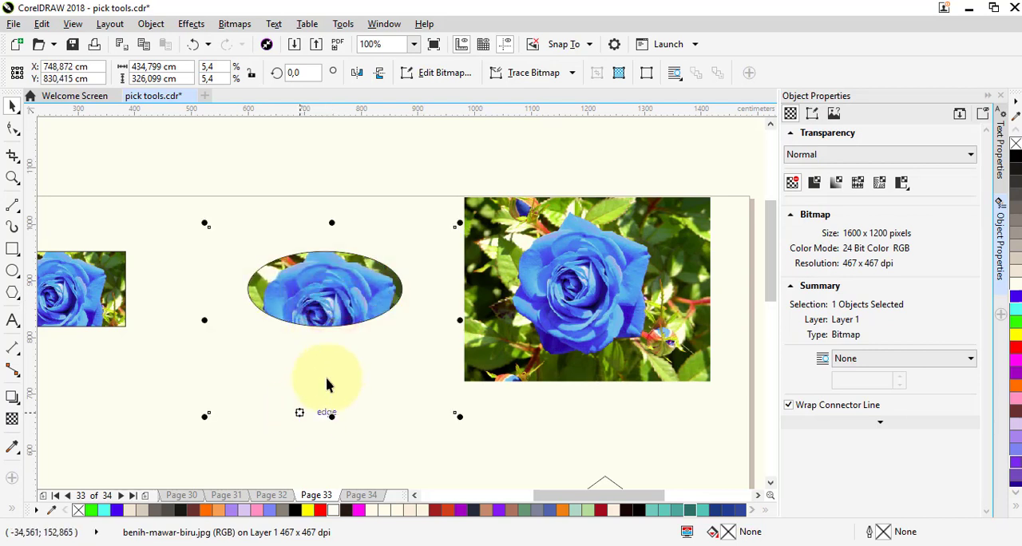
pyautogui.click(321, 366)
pyautogui.click(508, 438)
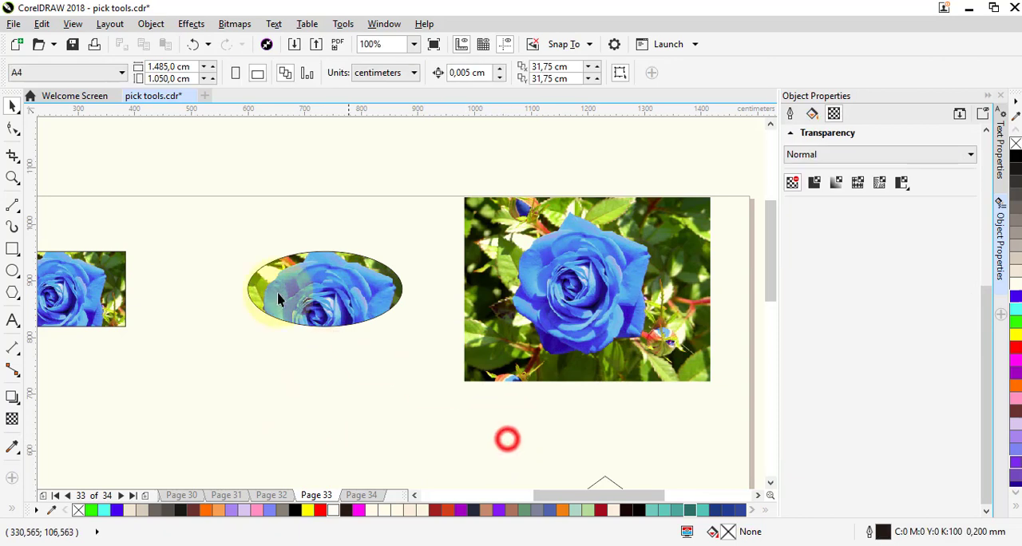
pyautogui.click(298, 282)
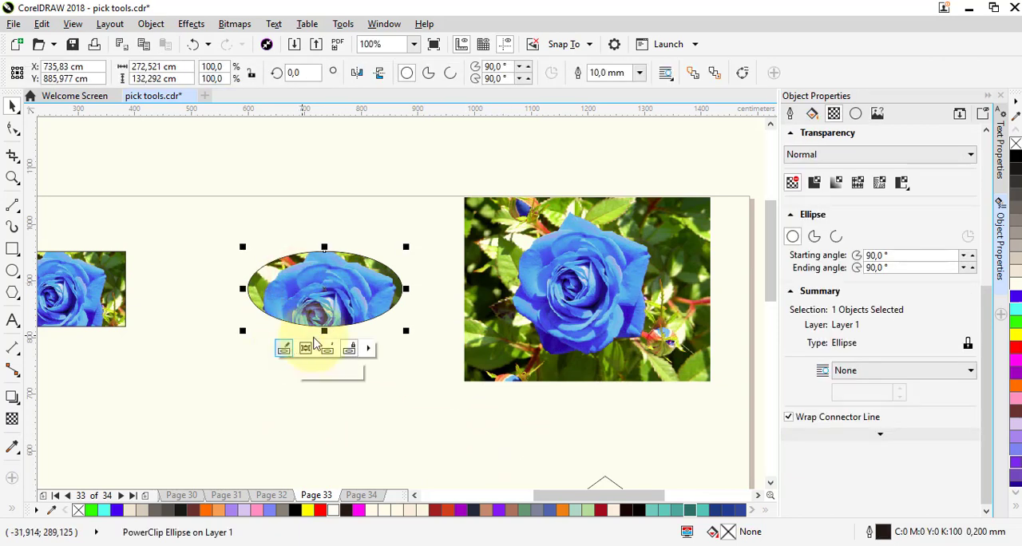
pyautogui.click(516, 418)
# - Move the pentagon over the centre of the rose photo at the upper-right of the page
pyautogui.scroll(-2, 516, 418)
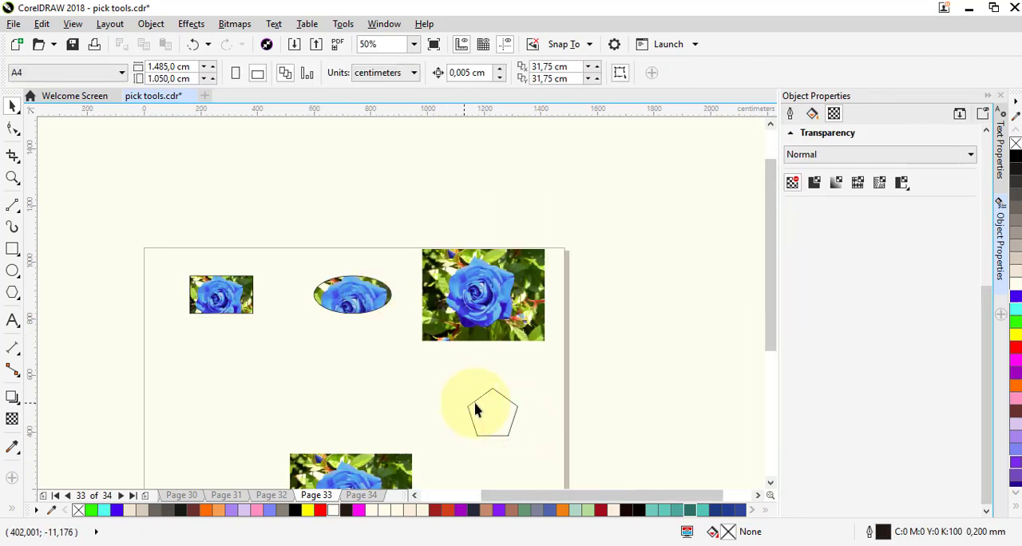
pyautogui.click(497, 415)
pyautogui.moveTo(497, 411); pyautogui.dragTo(484, 279)
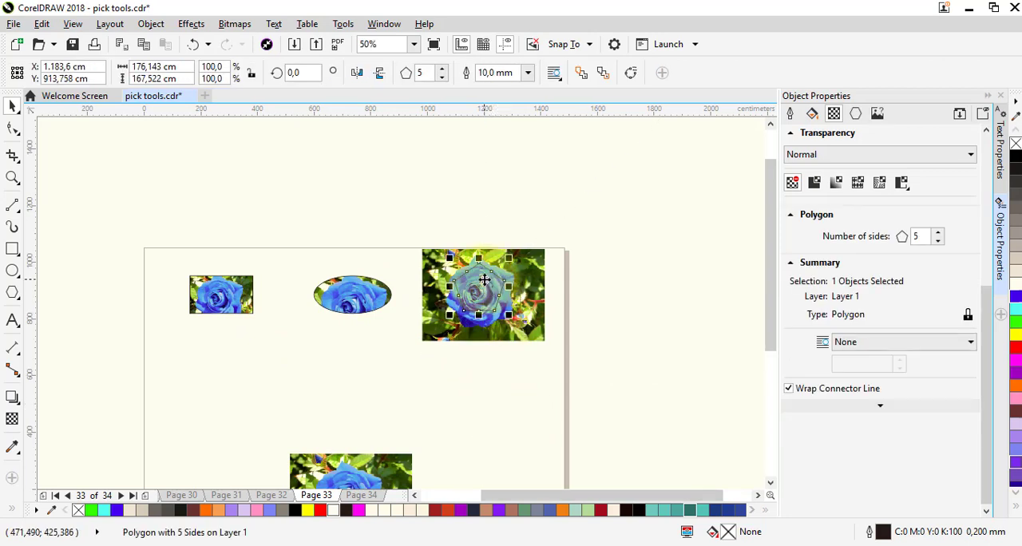
# - PowerClip the upper-right rose photo inside the pentagon
pyautogui.click(532, 276)
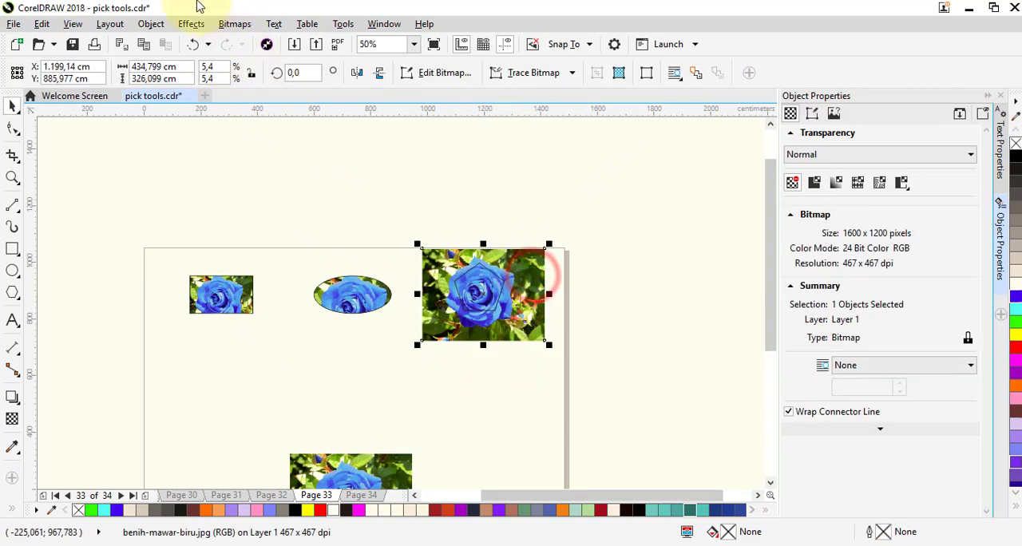
pyautogui.click(162, 25)
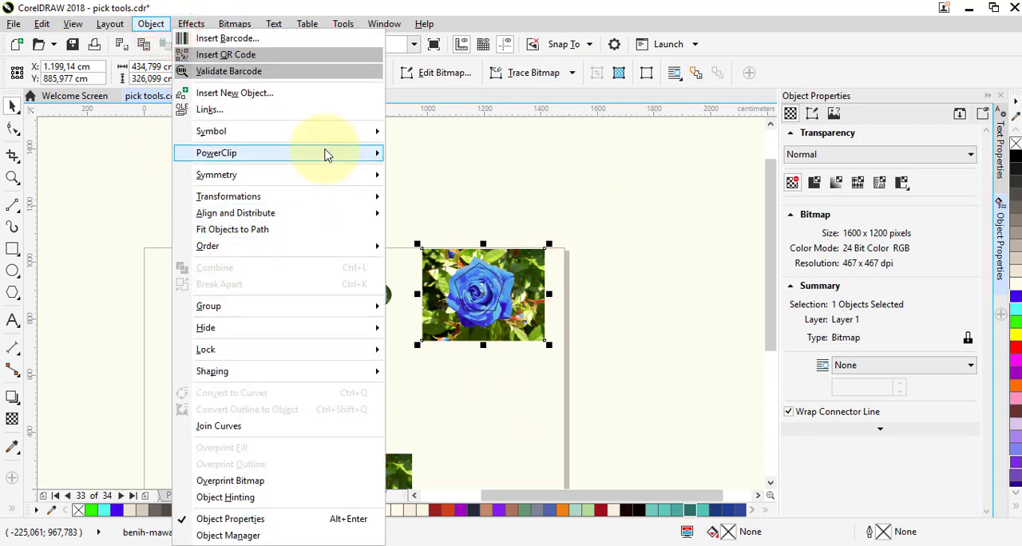
pyautogui.moveTo(326, 154)
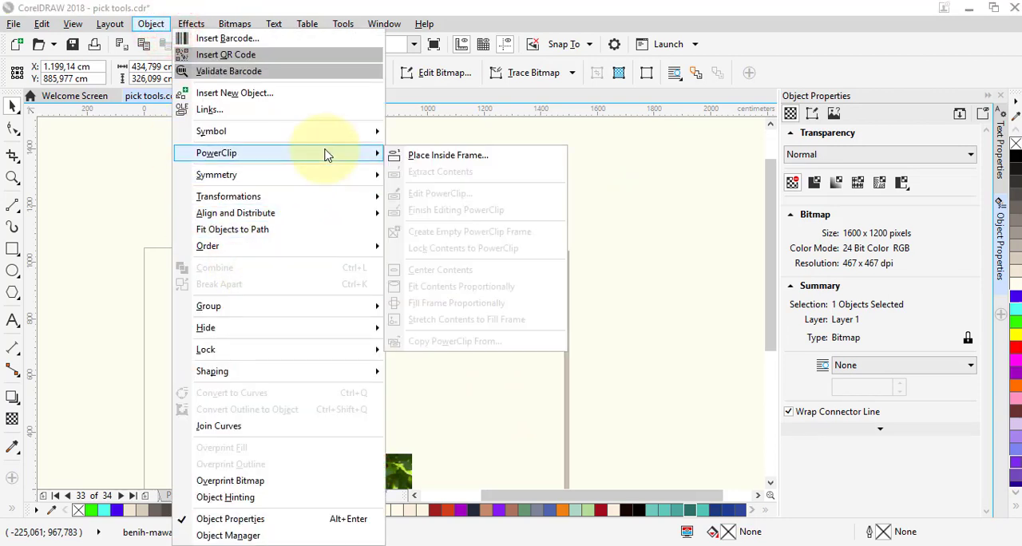
pyautogui.click(430, 157)
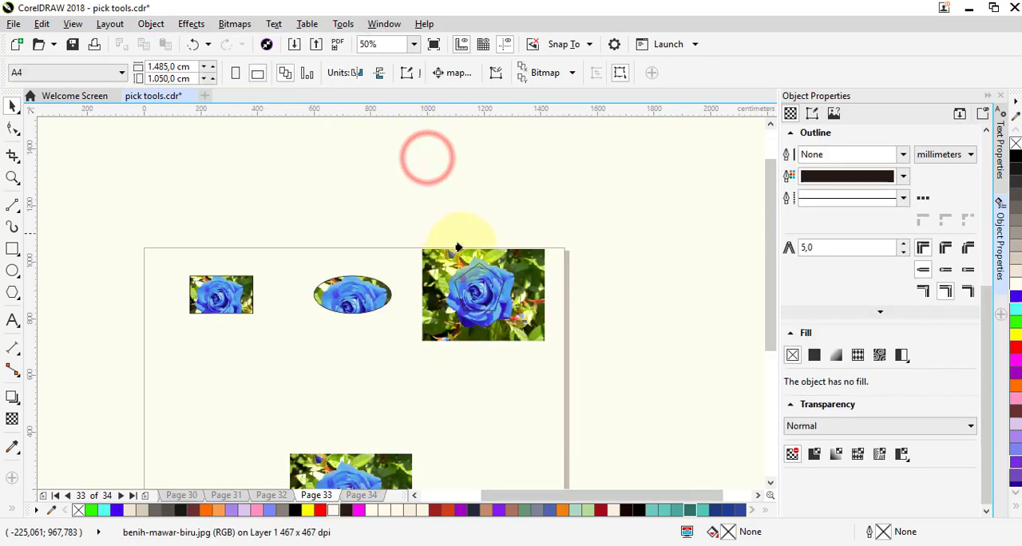
pyautogui.click(470, 283)
# - Edit the pentagon's PowerClip contents, scaling the rose photo down to about 306 × 229 cm and positioning the bloom inside the frame
pyautogui.scroll(2, 470, 284)
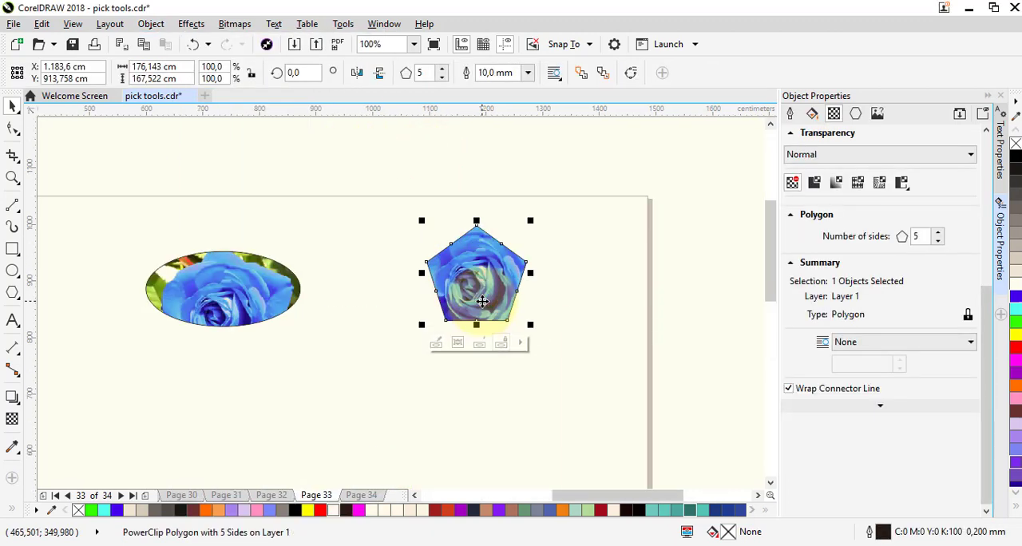
pyautogui.keyDown('ctrl'); pyautogui.click(455, 341); pyautogui.keyUp('ctrl')
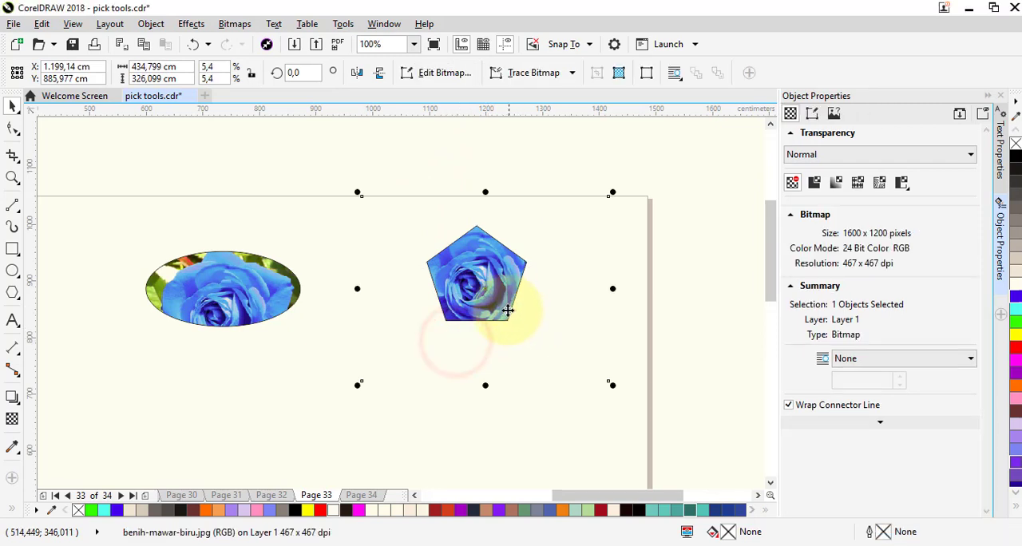
pyautogui.moveTo(490, 349); pyautogui.dragTo(476, 333)
pyautogui.click(472, 293)
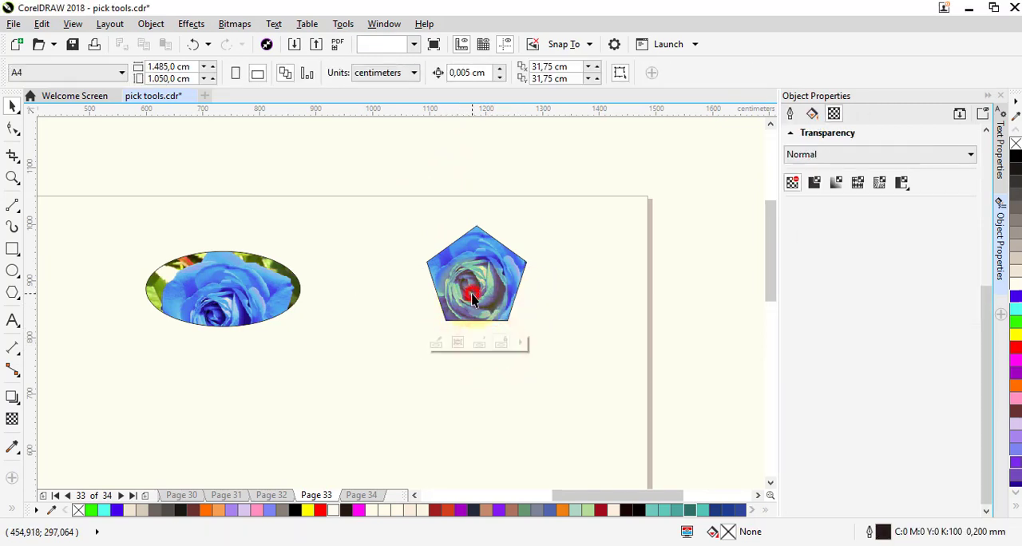
pyautogui.click(435, 342)
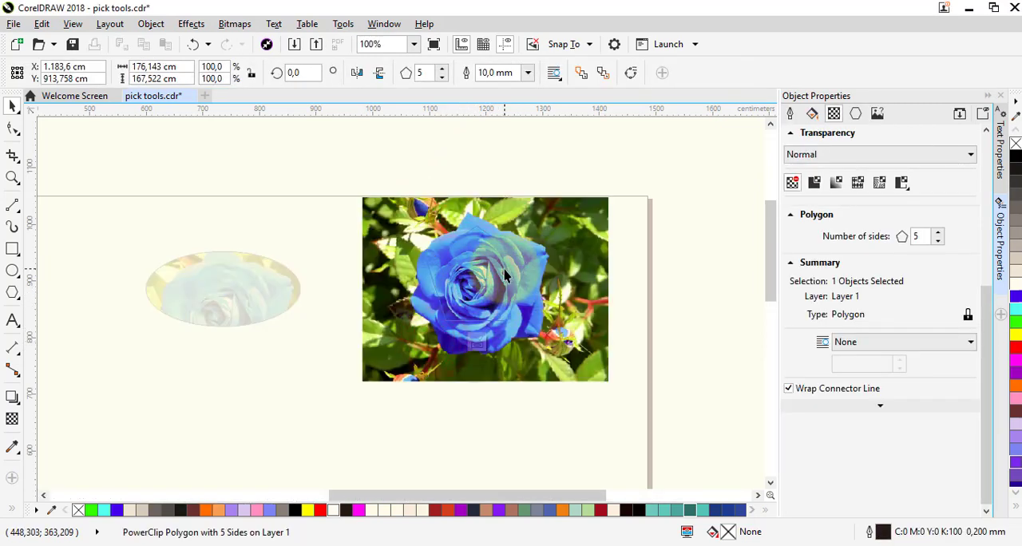
pyautogui.click(505, 274)
pyautogui.moveTo(611, 193); pyautogui.dragTo(536, 253)
pyautogui.moveTo(434, 339); pyautogui.dragTo(489, 278)
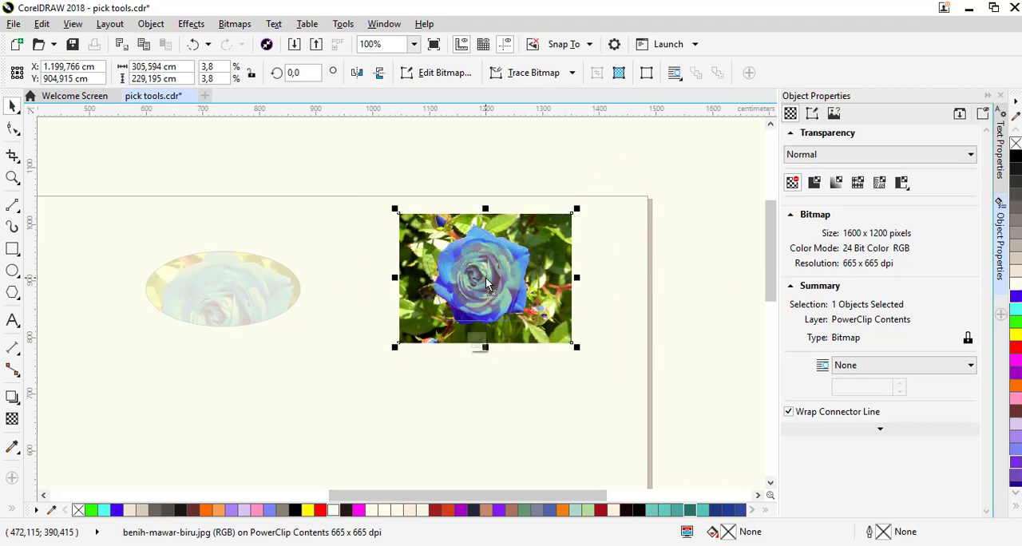
pyautogui.click(477, 345)
pyautogui.click(471, 391)
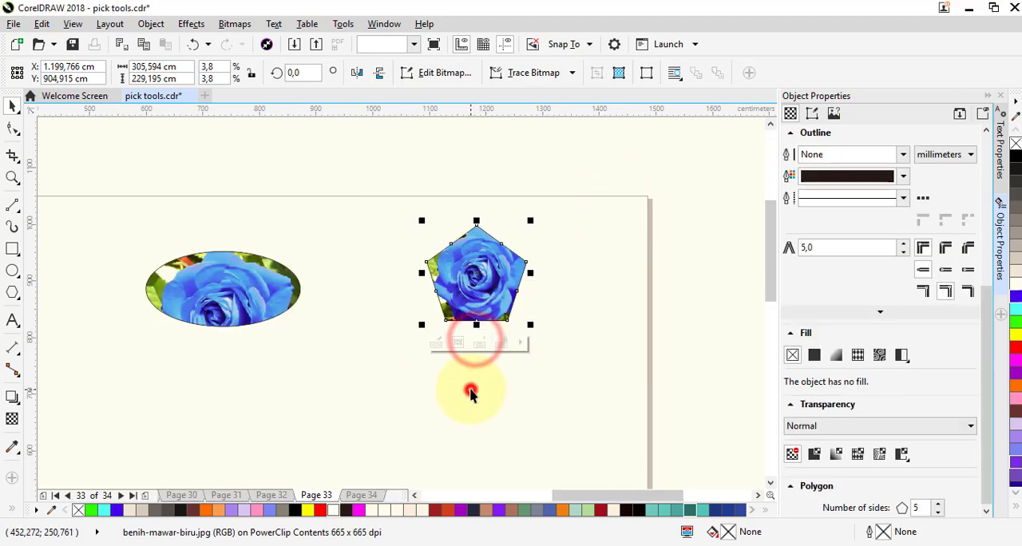
# - Move the remaining rose photo from the bottom of the page up to the open area below the framed roses
pyautogui.scroll(-3, 587, 292)
pyautogui.scroll(2, 516, 359)
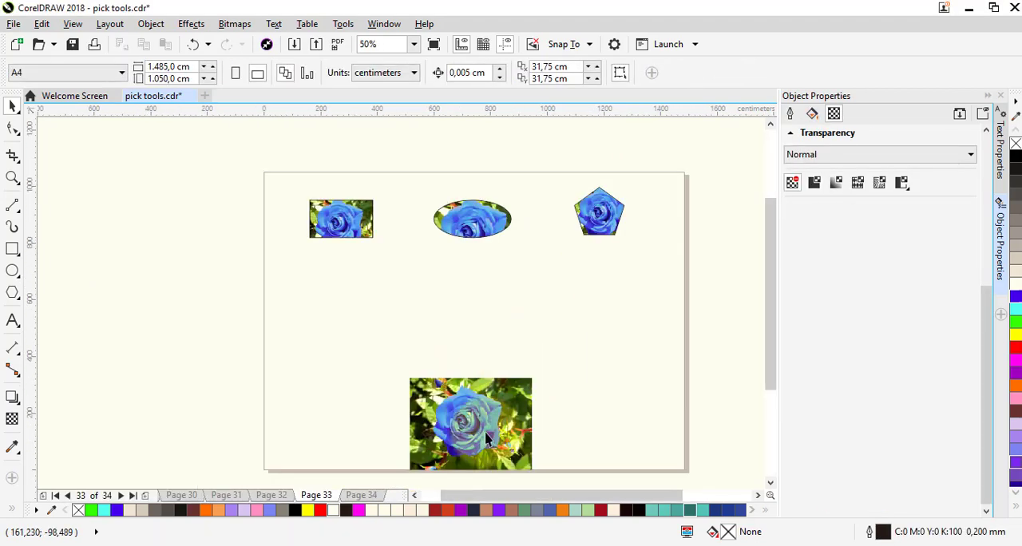
pyautogui.moveTo(483, 427); pyautogui.dragTo(477, 342)
# - Trace around the petals of the unframed rose with the Freehand tool, making an outline about 240 × 246 cm
pyautogui.scroll(4, 477, 342)
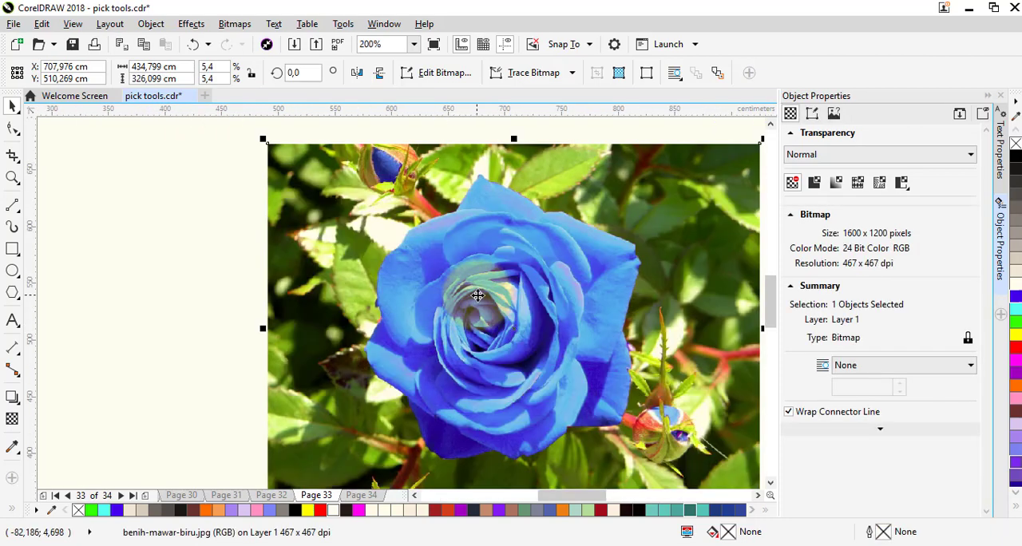
pyautogui.scroll(-2, 479, 298)
pyautogui.scroll(2, 548, 318)
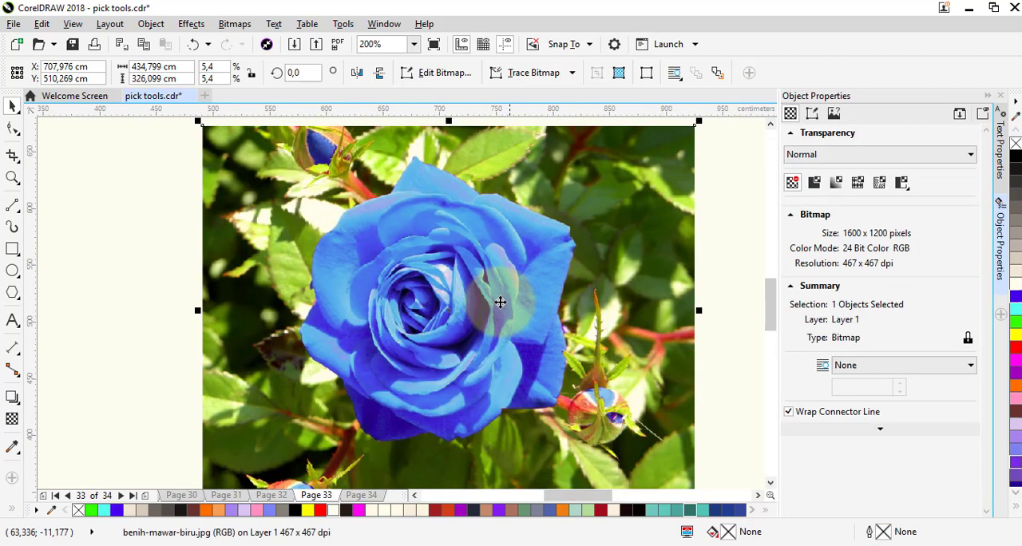
pyautogui.scroll(-2, 486, 251)
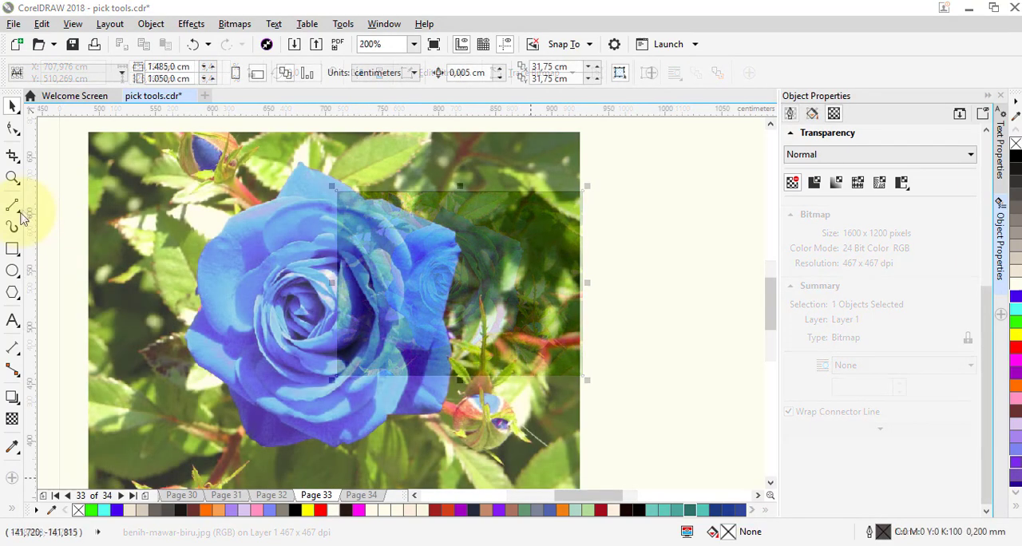
pyautogui.click(20, 213)
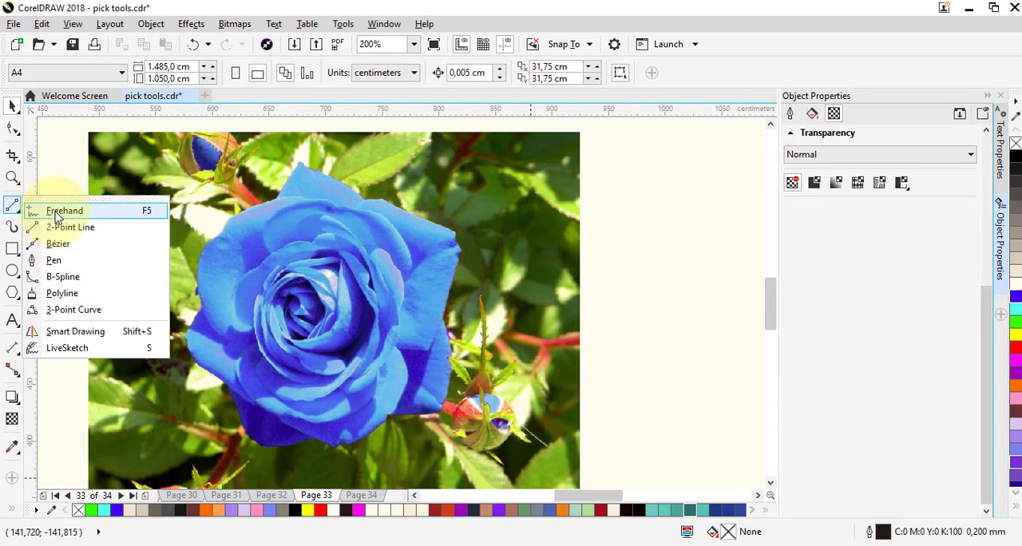
pyautogui.click(56, 212)
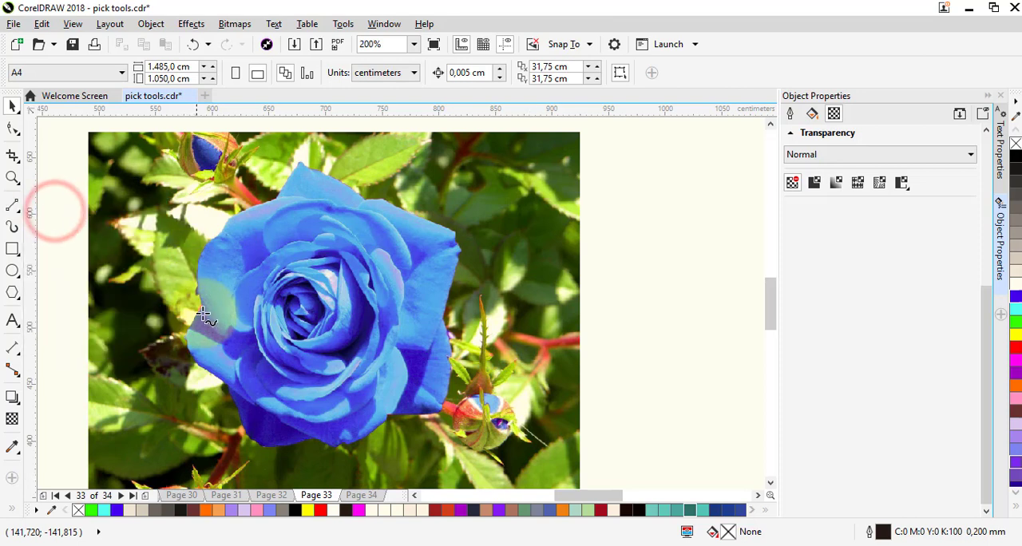
pyautogui.click(187, 336)
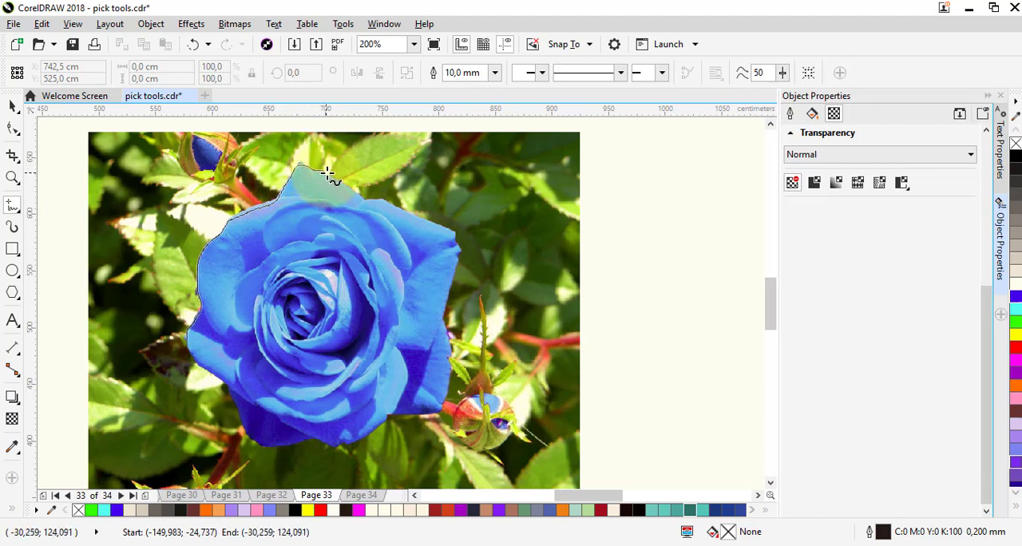
pyautogui.moveTo(327, 172); pyautogui.dragTo(425, 224)
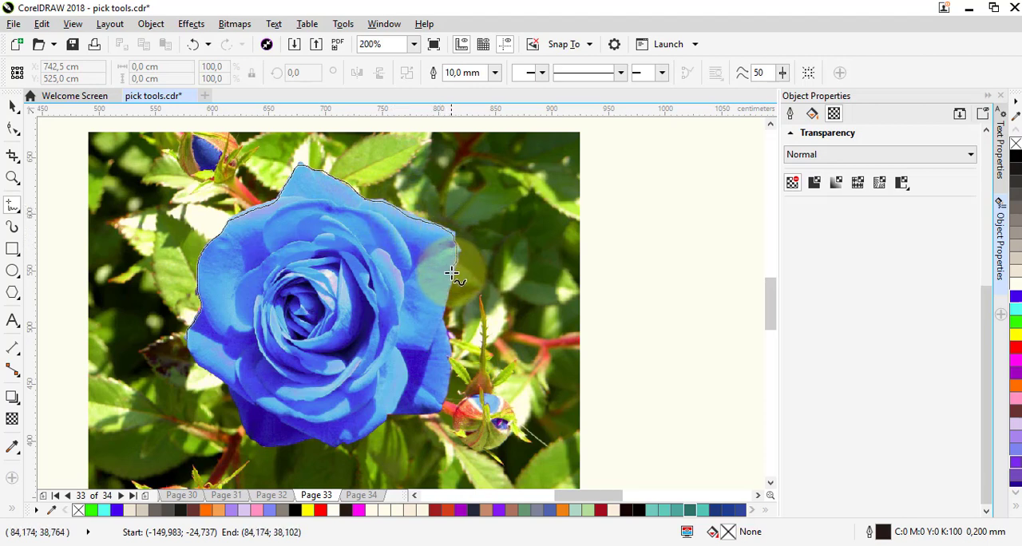
pyautogui.moveTo(452, 274)
pyautogui.mouseDown()
pyautogui.moveTo(437, 406)
pyautogui.moveTo(390, 417)
pyautogui.moveTo(361, 441)
pyautogui.moveTo(258, 443)
pyautogui.moveTo(207, 366)
pyautogui.mouseUp()
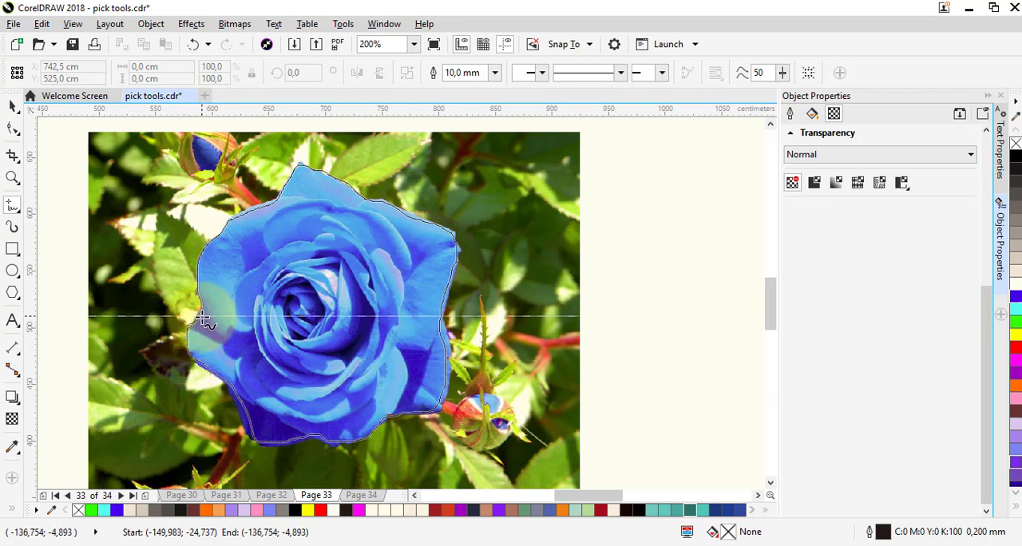
pyautogui.click(202, 318)
# - Fill the traced rose outline with yellow
pyautogui.scroll(-2, 209, 326)
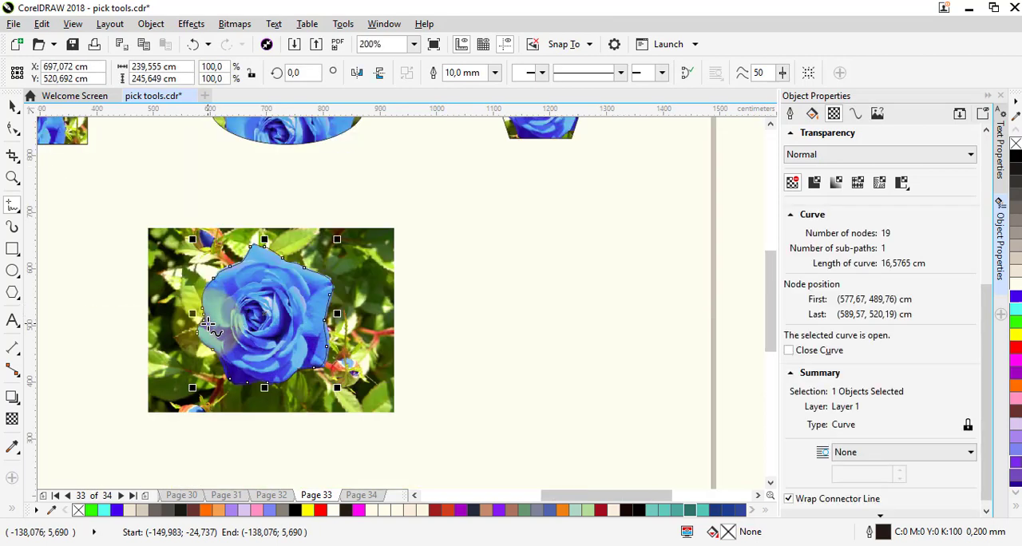
pyautogui.scroll(2, 221, 335)
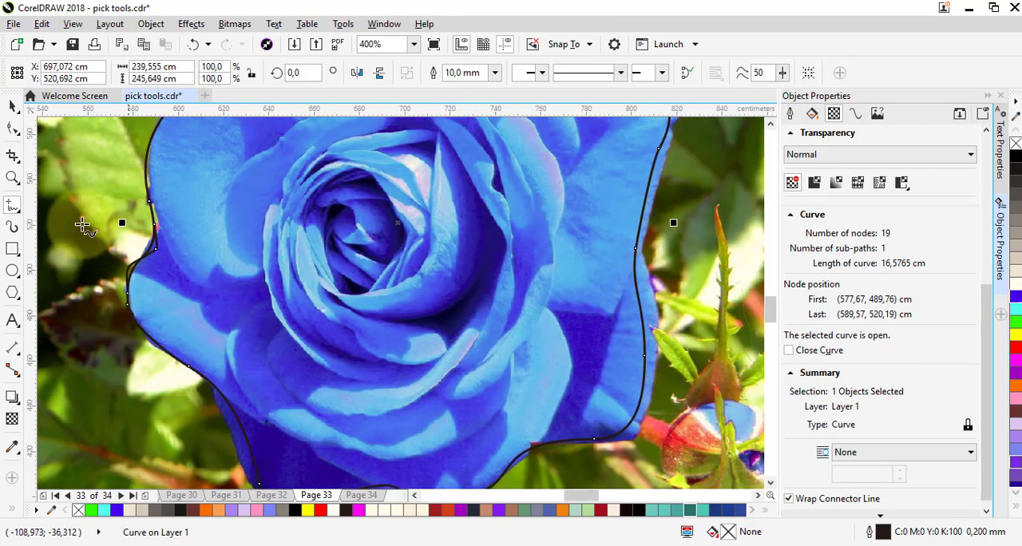
pyautogui.click(13, 104)
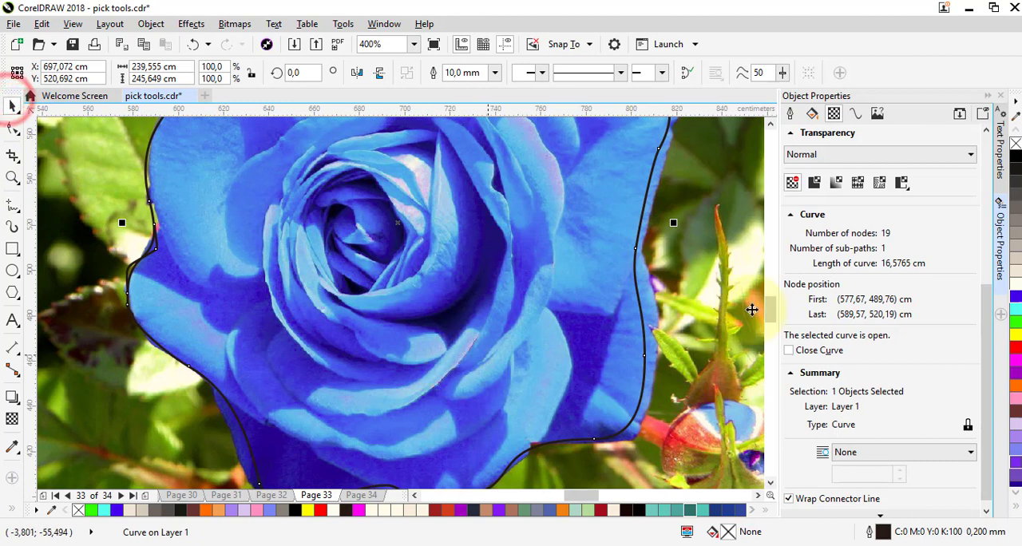
pyautogui.click(1016, 335)
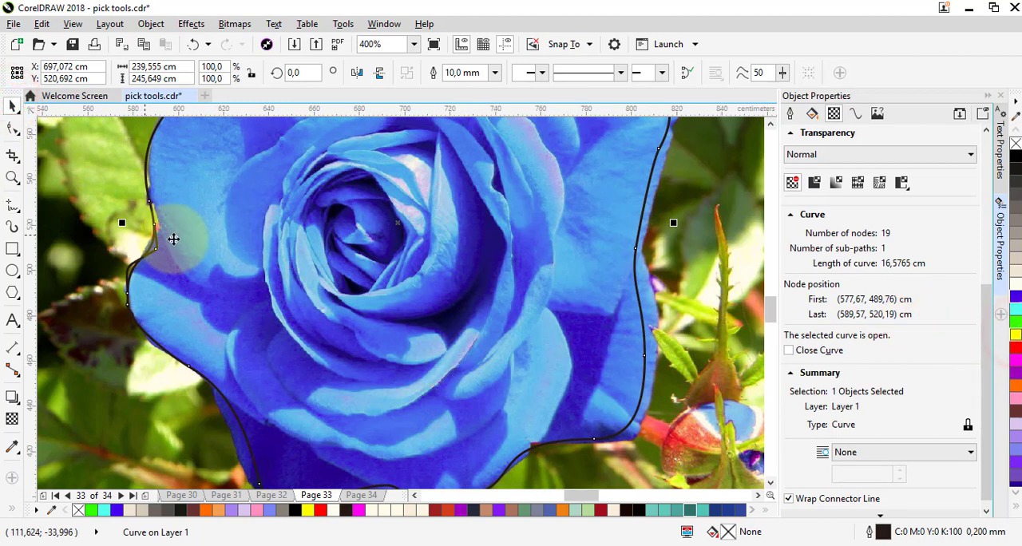
# - Delete the three stray nodes where the traced outline's ends overlap and close the curve
pyautogui.scroll(1, 171, 235)
pyautogui.click(11, 127)
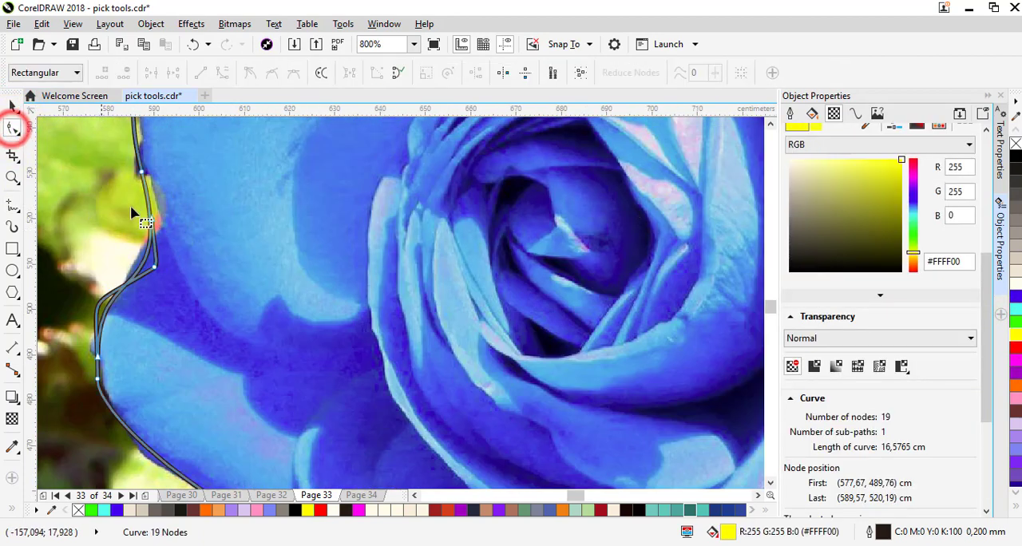
pyautogui.click(151, 217)
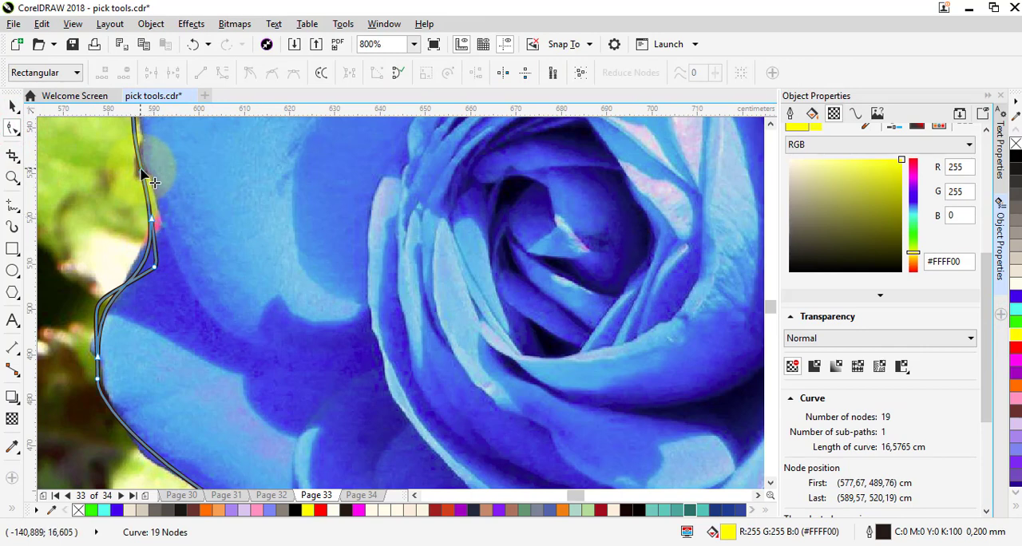
pyautogui.doubleClick(143, 171)
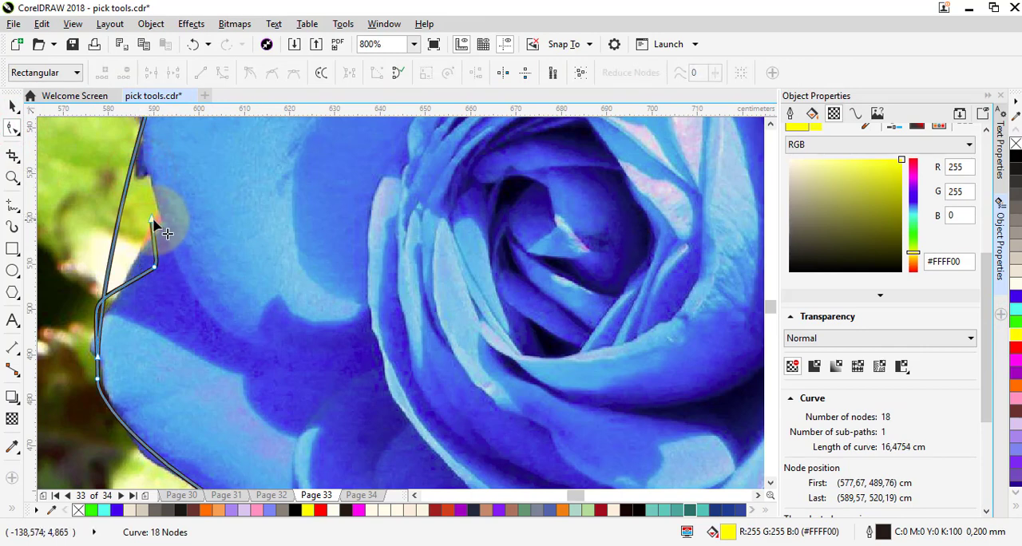
pyautogui.doubleClick(152, 220)
pyautogui.doubleClick(155, 269)
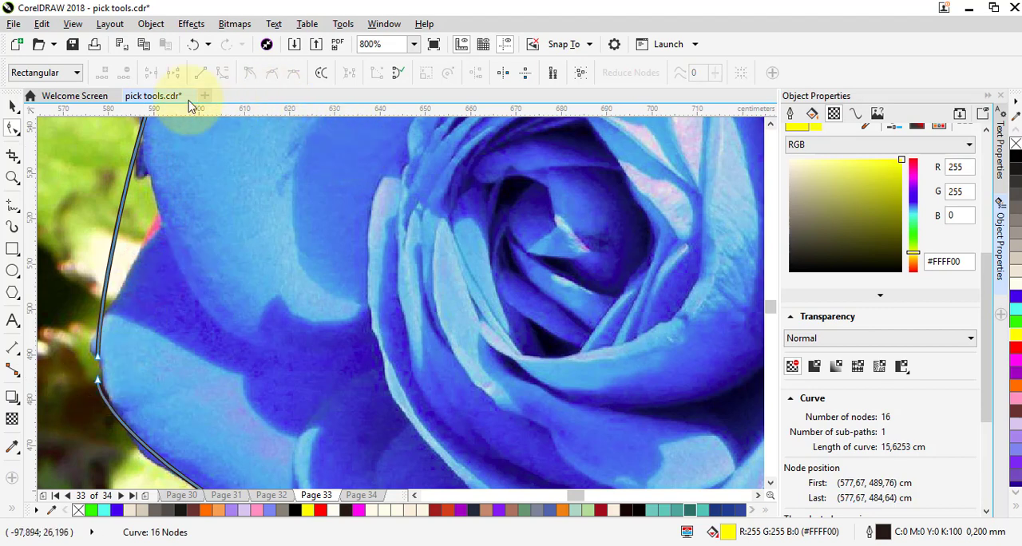
pyautogui.click(400, 75)
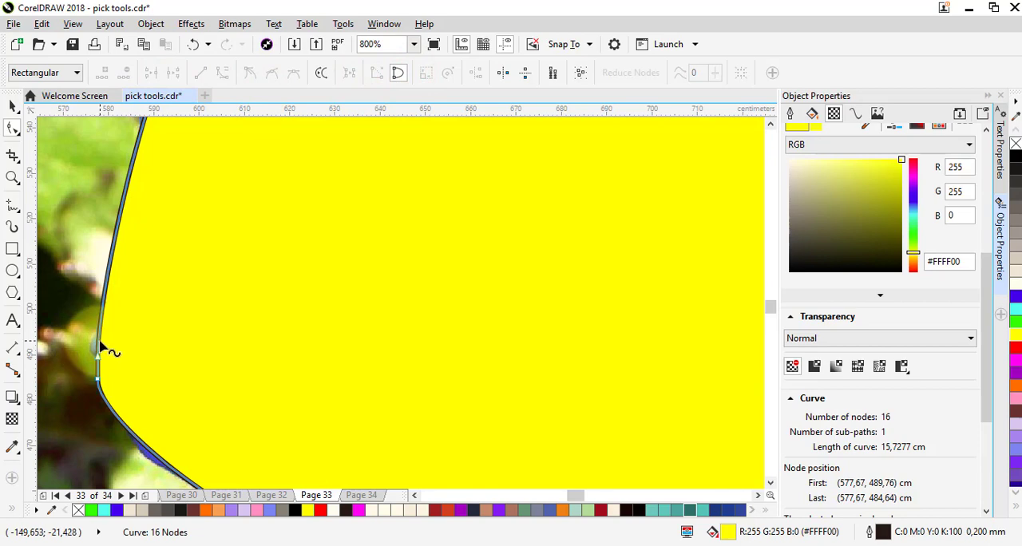
# - Remove the fill from the closed rose outline
pyautogui.scroll(-2, 100, 347)
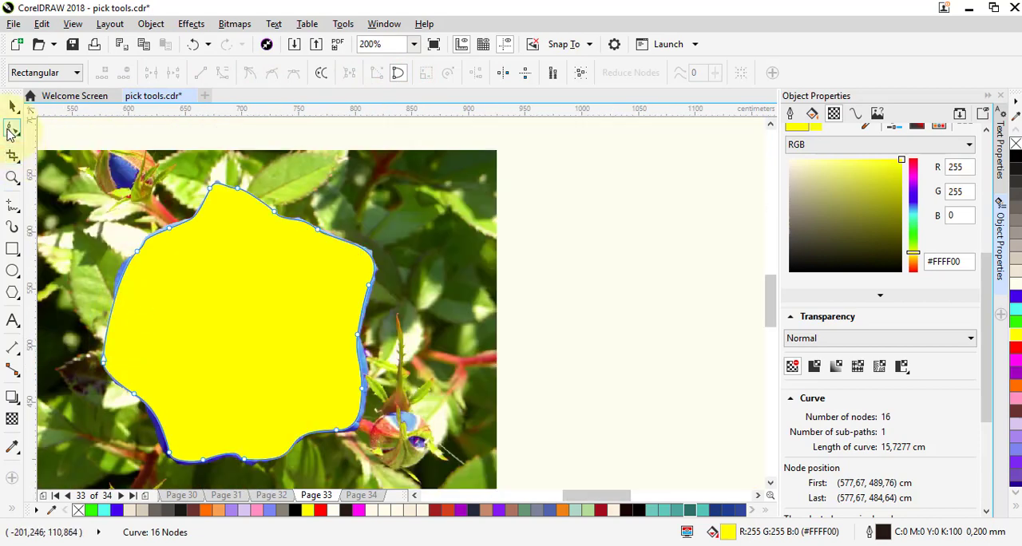
pyautogui.click(10, 107)
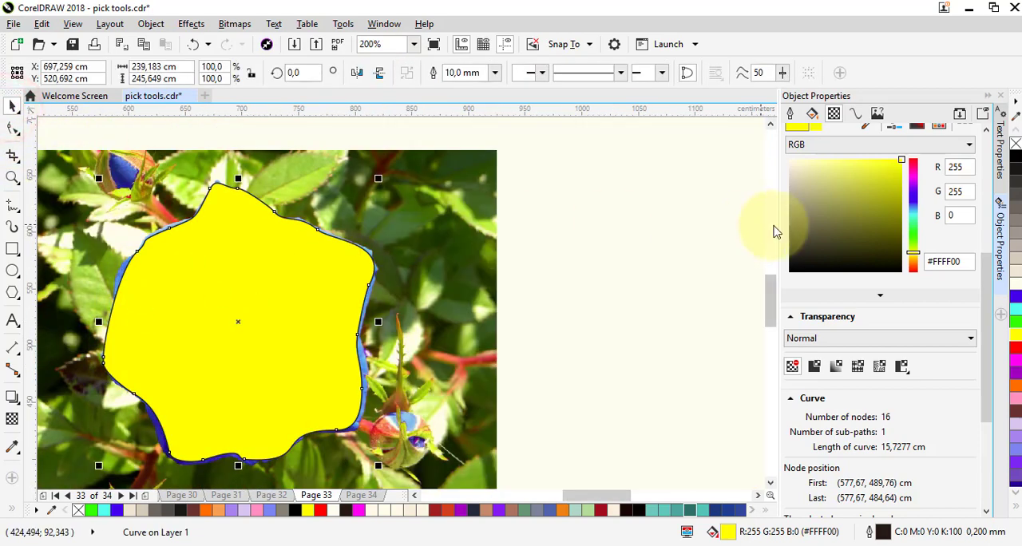
pyautogui.click(1016, 144)
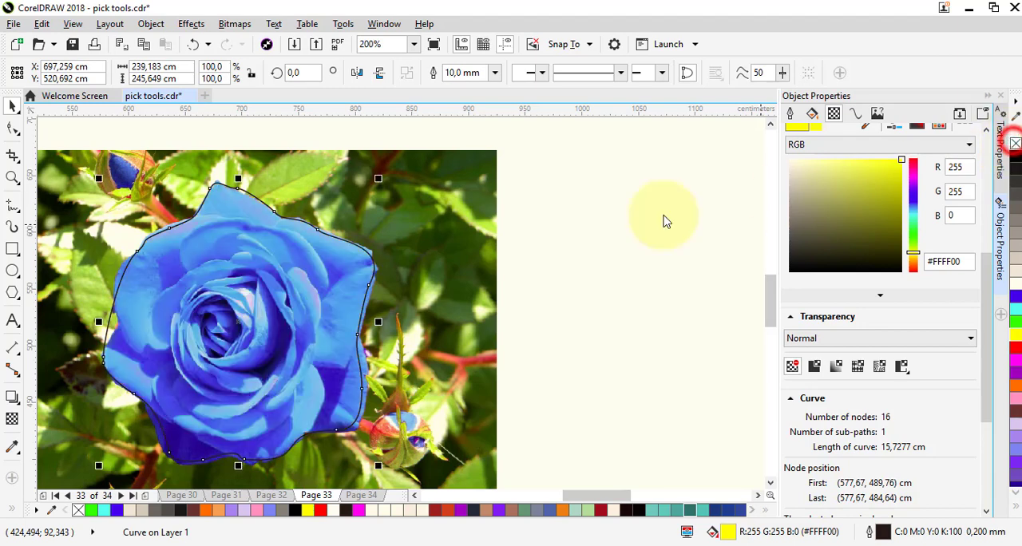
# - Place the rose photo inside the closed hand-traced outline as a PowerClip
pyautogui.click(441, 234)
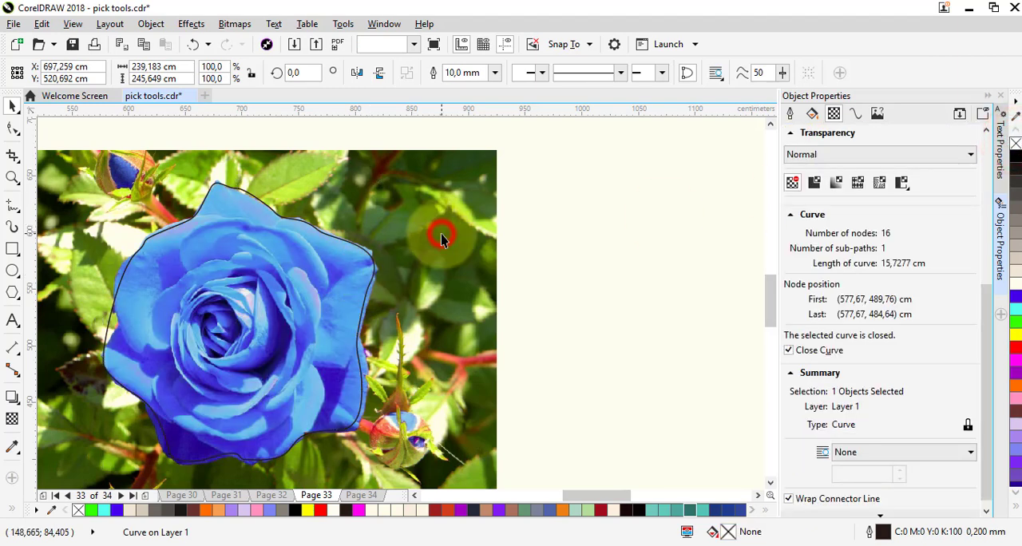
pyautogui.scroll(-1, 466, 250)
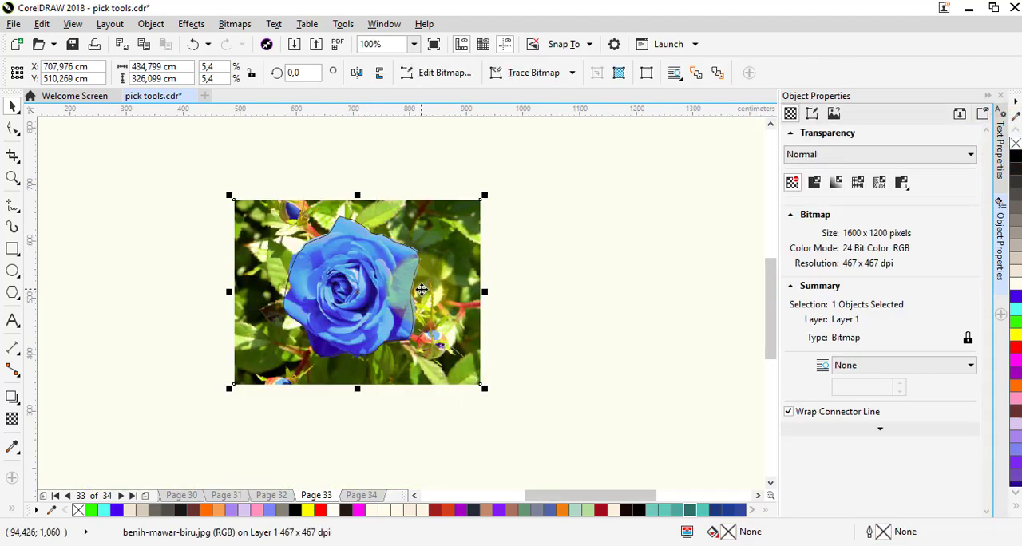
pyautogui.scroll(1, 462, 254)
pyautogui.scroll(-1, 457, 260)
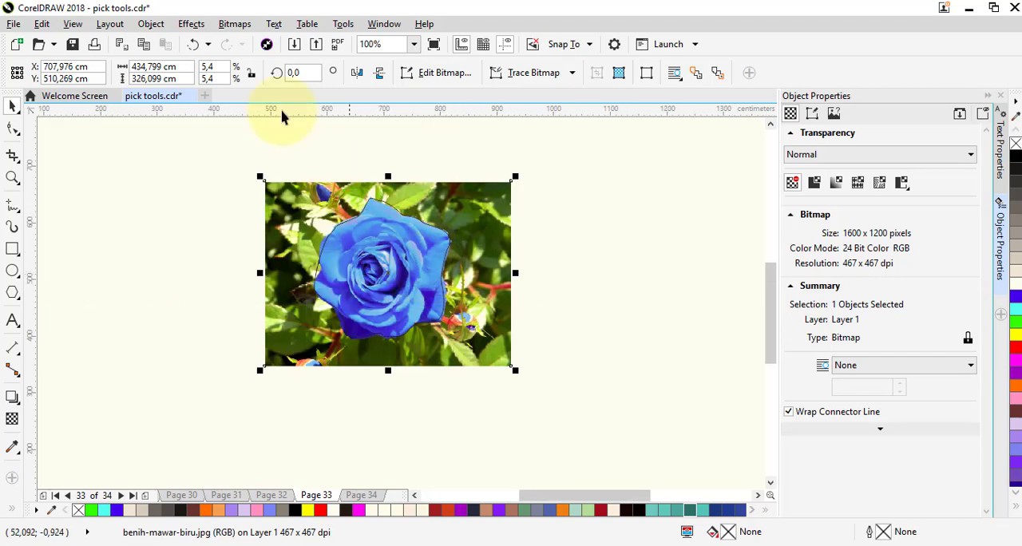
pyautogui.click(152, 24)
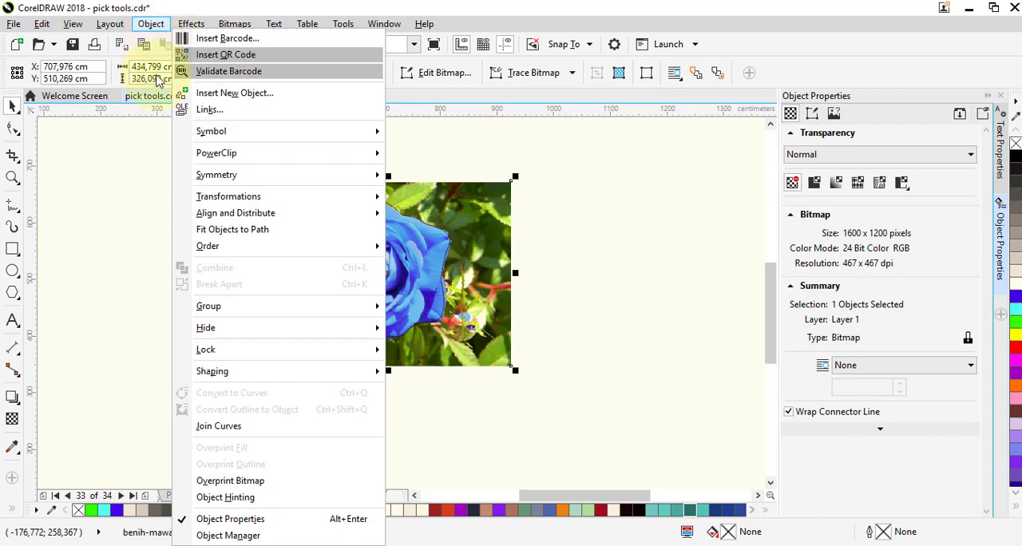
pyautogui.moveTo(294, 159)
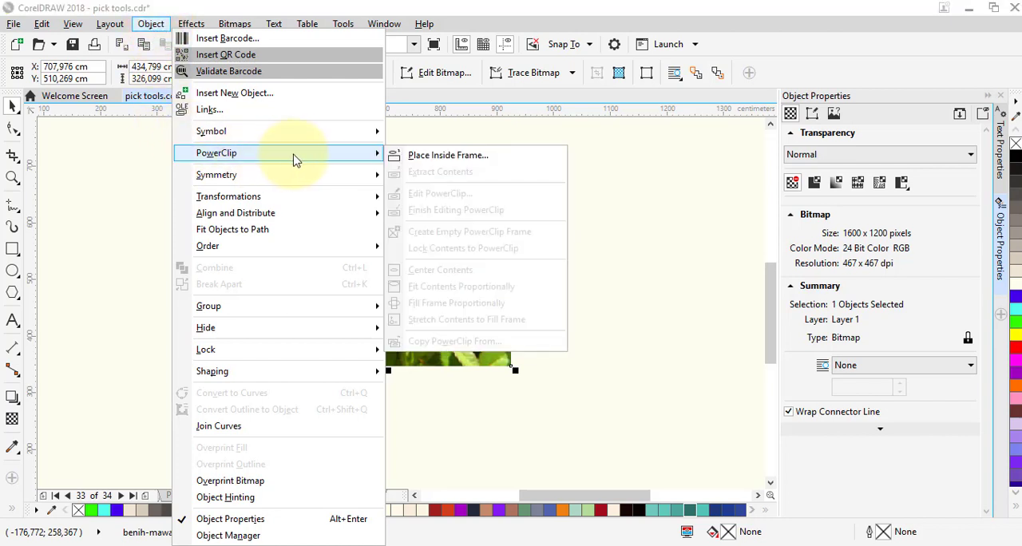
pyautogui.click(444, 159)
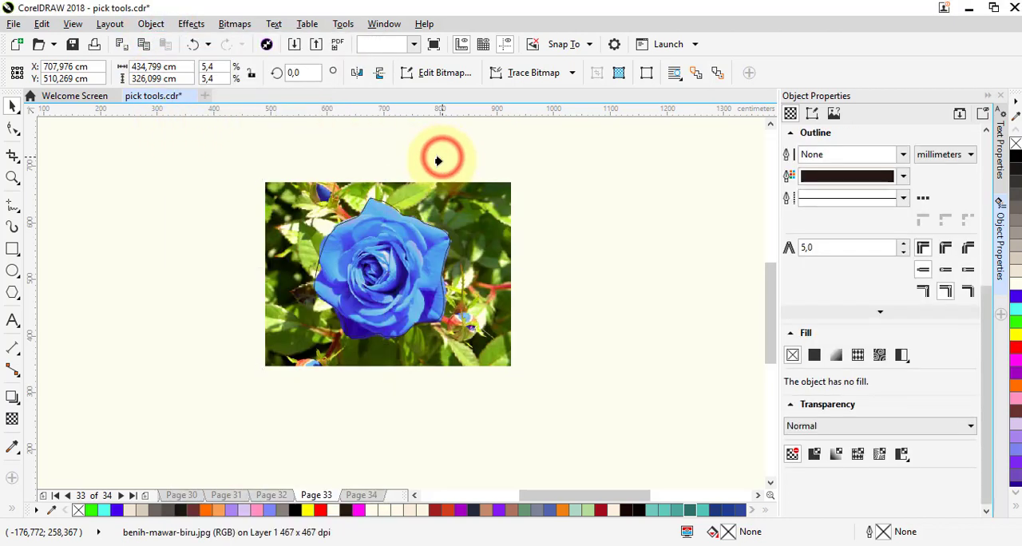
pyautogui.click(381, 275)
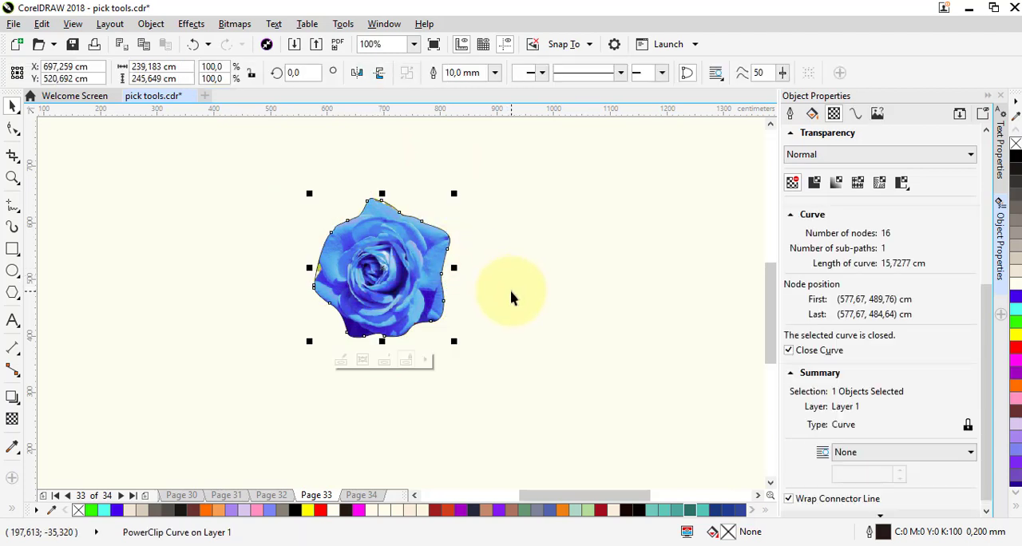
# - Set the outline width of the clipped rose to None and check its cut-out edges up close
pyautogui.click(399, 263)
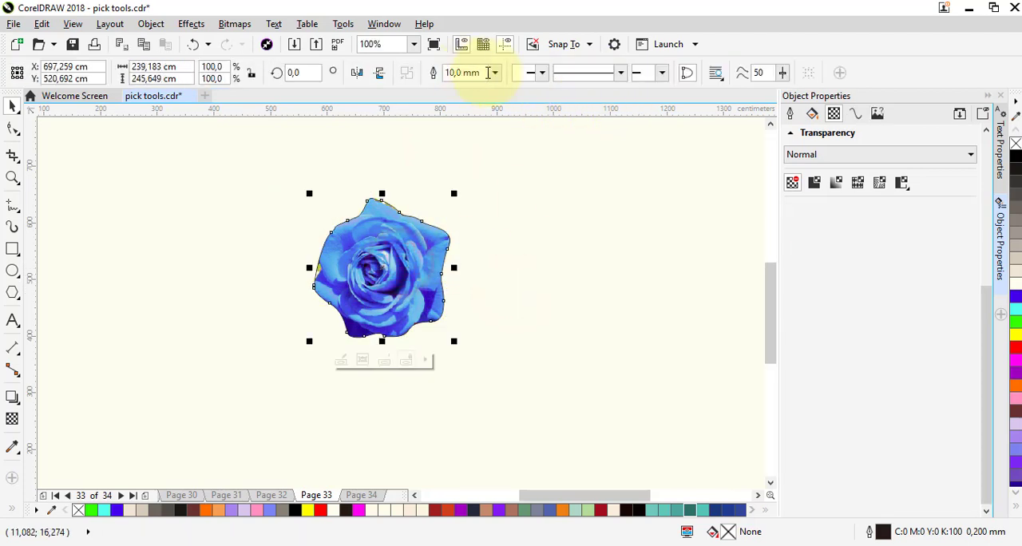
pyautogui.click(493, 73)
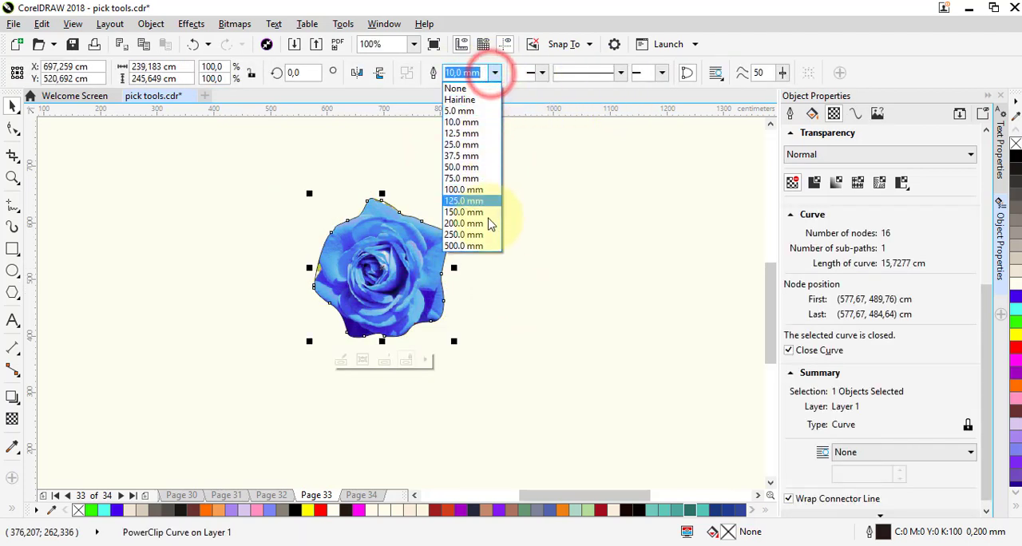
pyautogui.click(455, 90)
pyautogui.click(503, 263)
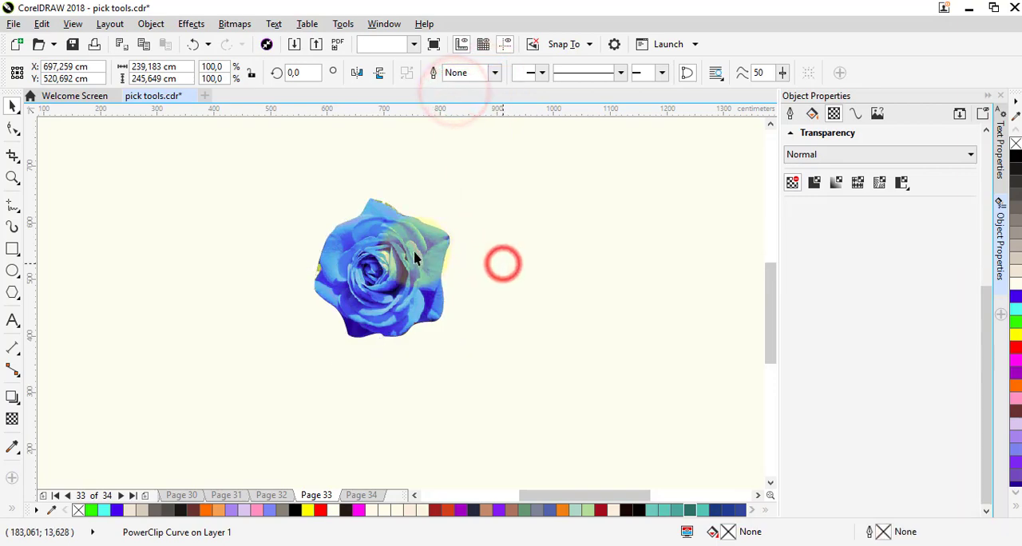
pyautogui.scroll(4, 413, 258)
pyautogui.scroll(-1, 414, 258)
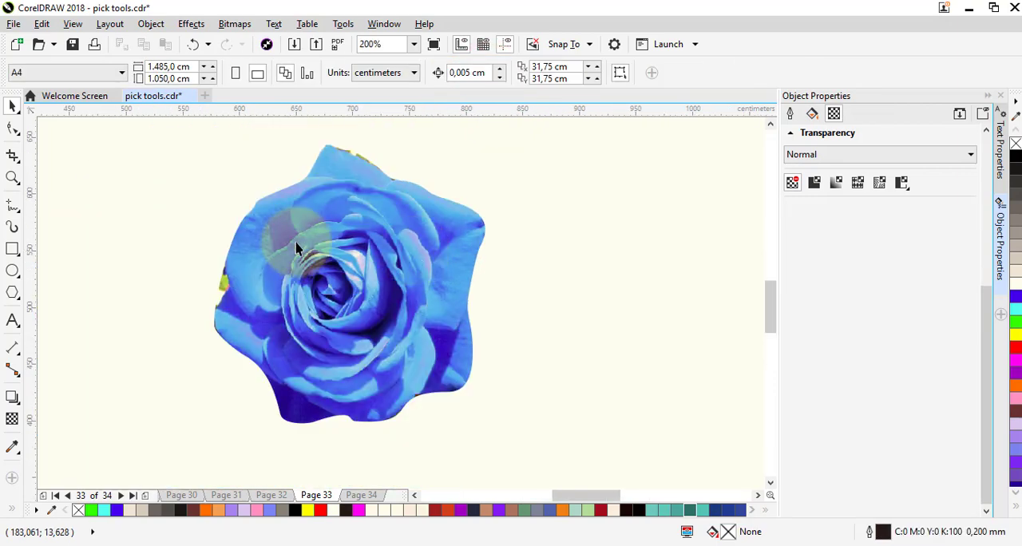
pyautogui.scroll(1, 296, 248)
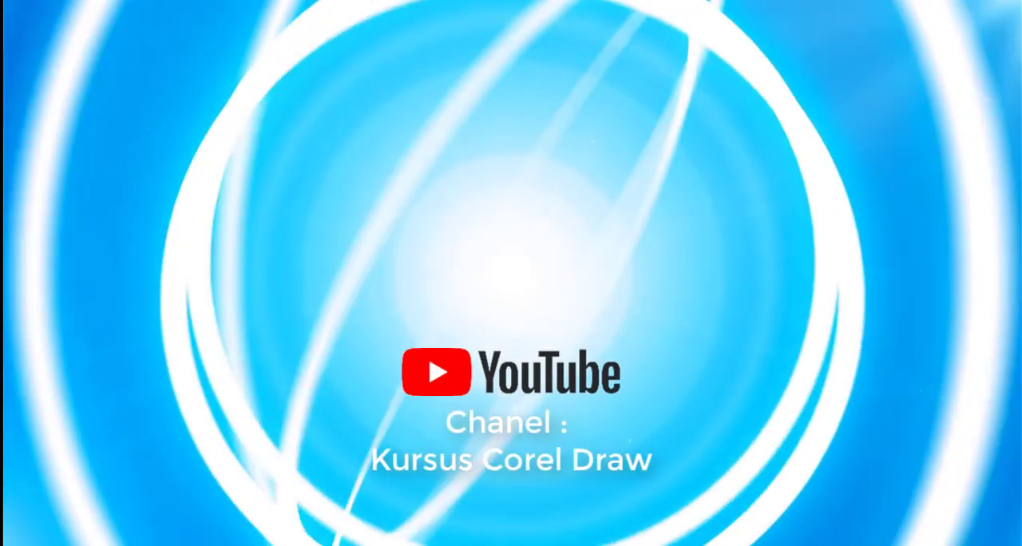